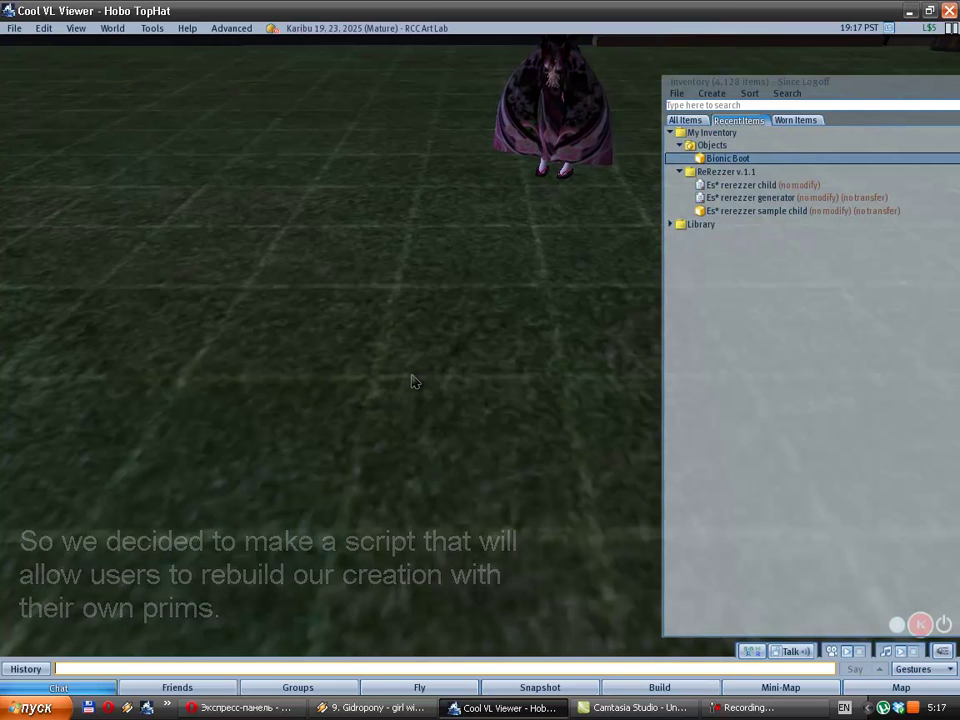
Examine the Bionic Boot object from several sides and check its general details and creator profile
{"action": "right_click", "coordinate": [405, 288]}
{"action": "left_click", "coordinate": [438, 321]}
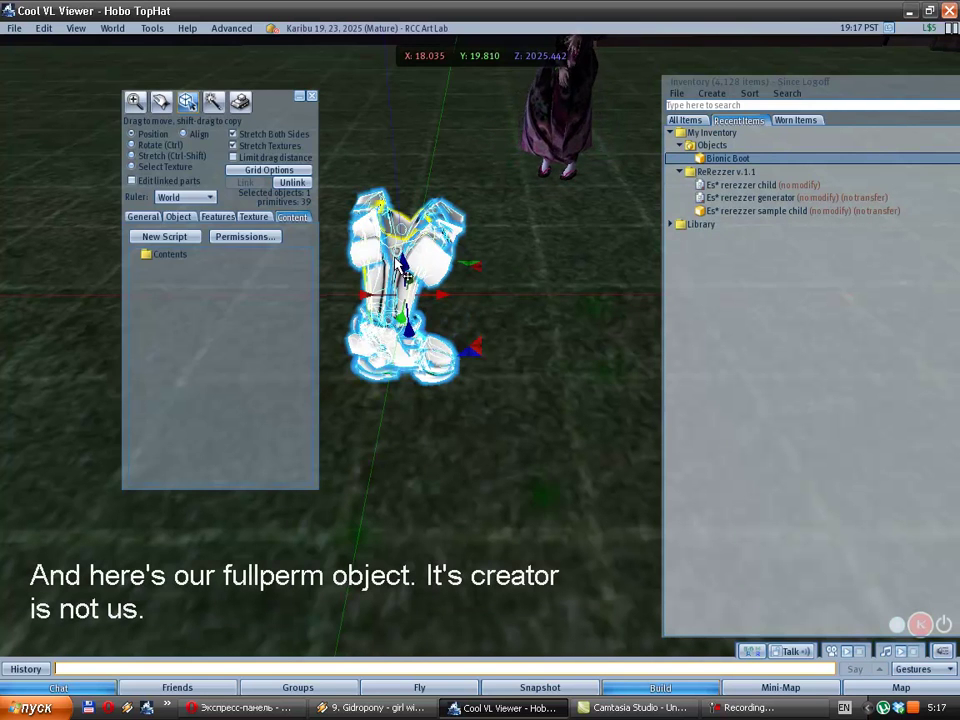
{"action": "key", "text": "Escape"}
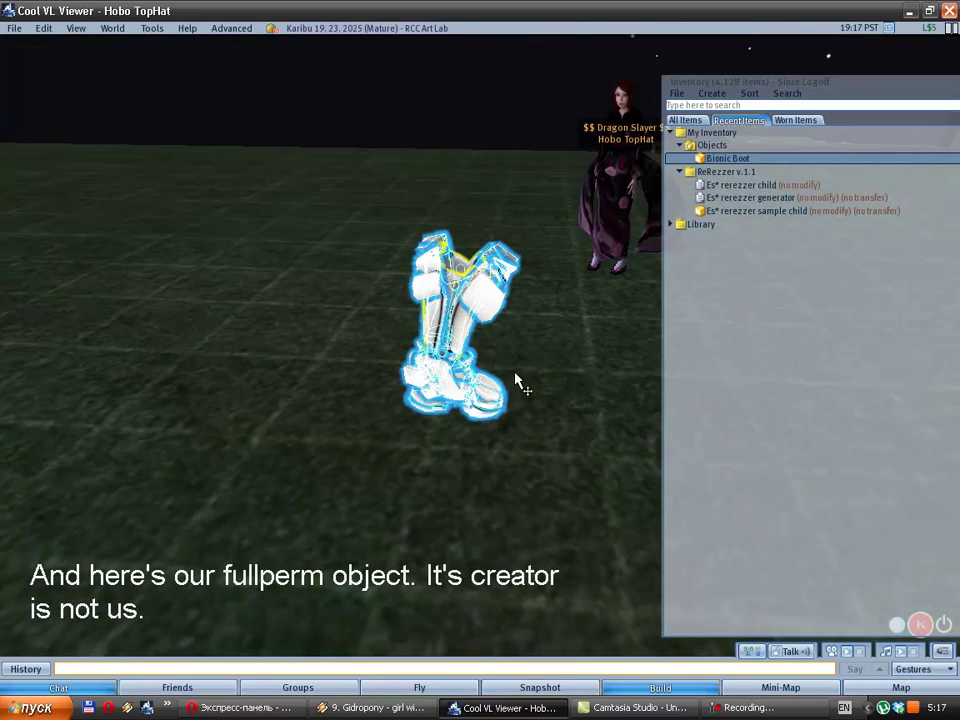
{"action": "key", "text": "ctrl+3"}
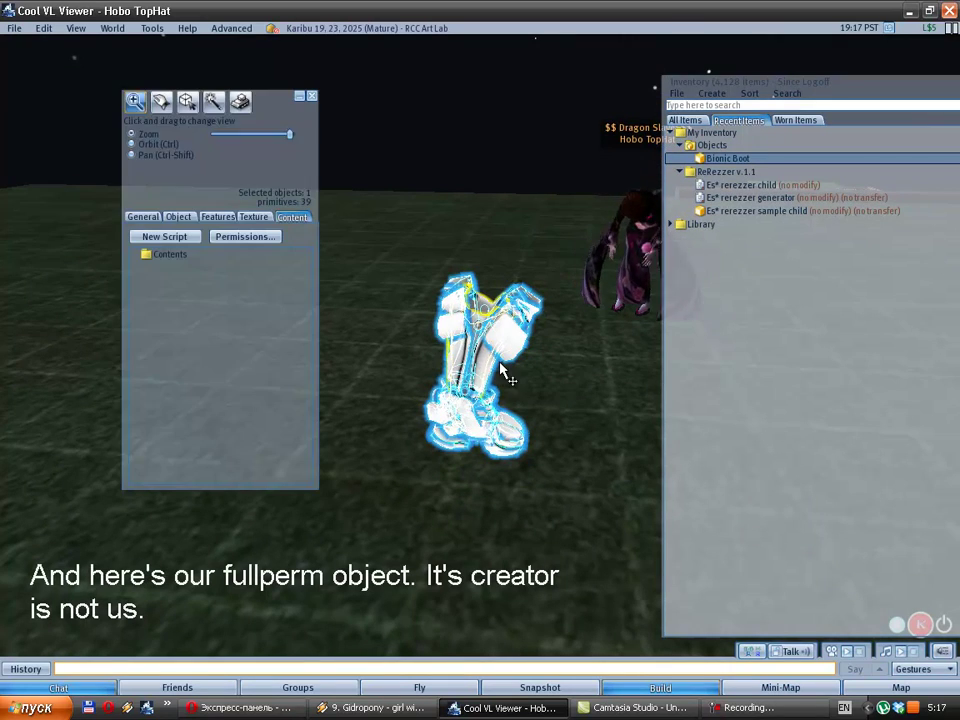
{"action": "key", "text": "Escape"}
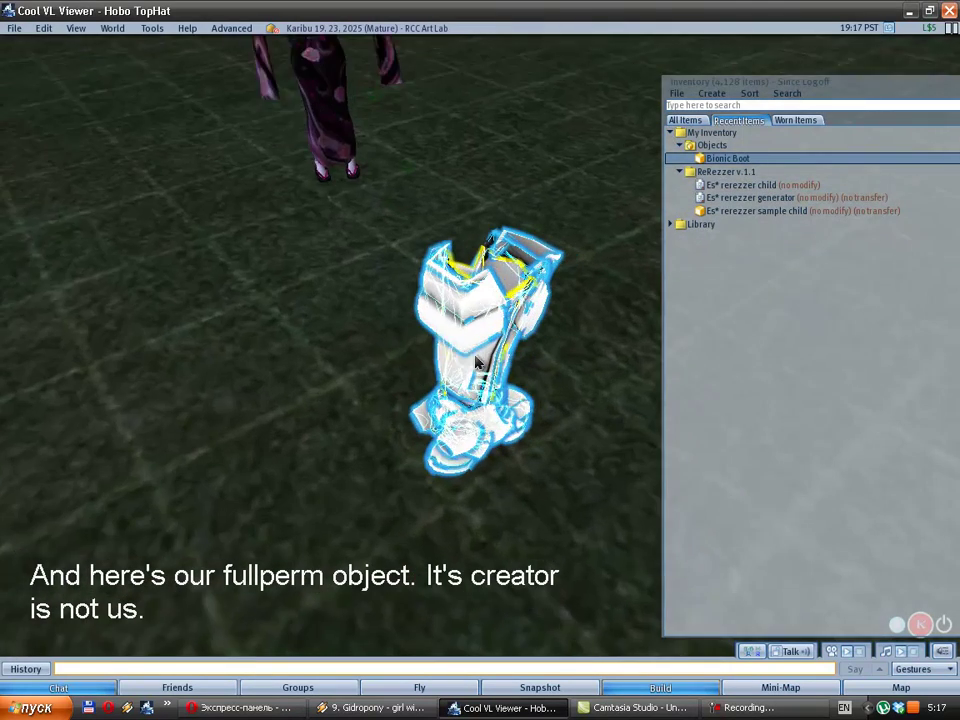
{"action": "key", "text": "ctrl+3"}
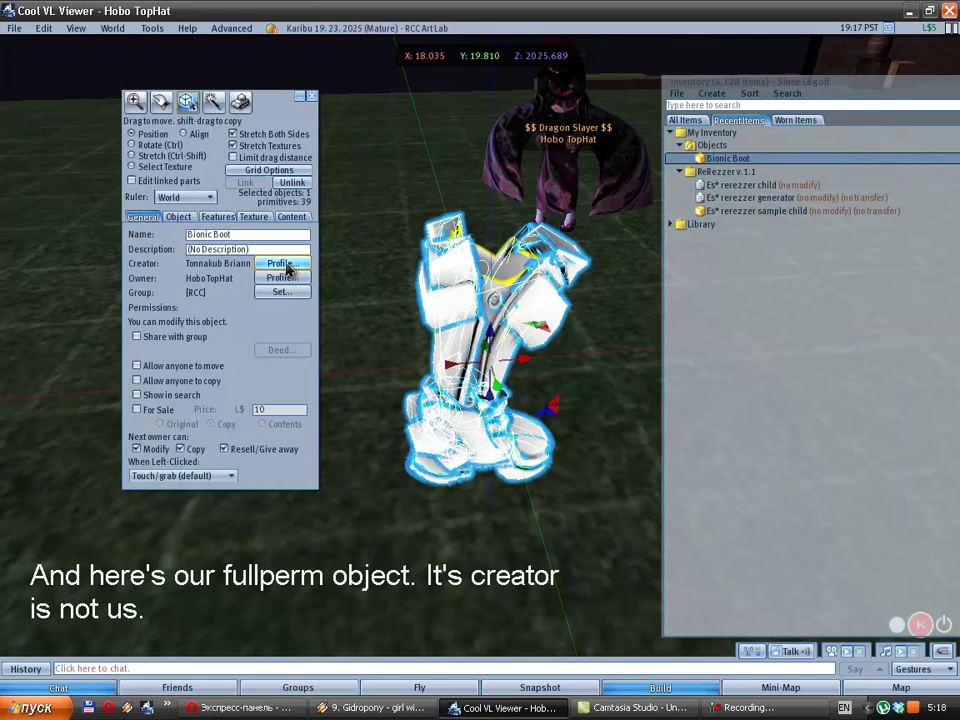
{"action": "left_click", "coordinate": [284, 264]}
{"action": "left_click_drag", "start_coordinate": [396, 140], "coordinate": [638, 150]}
{"action": "left_click", "coordinate": [674, 142]}
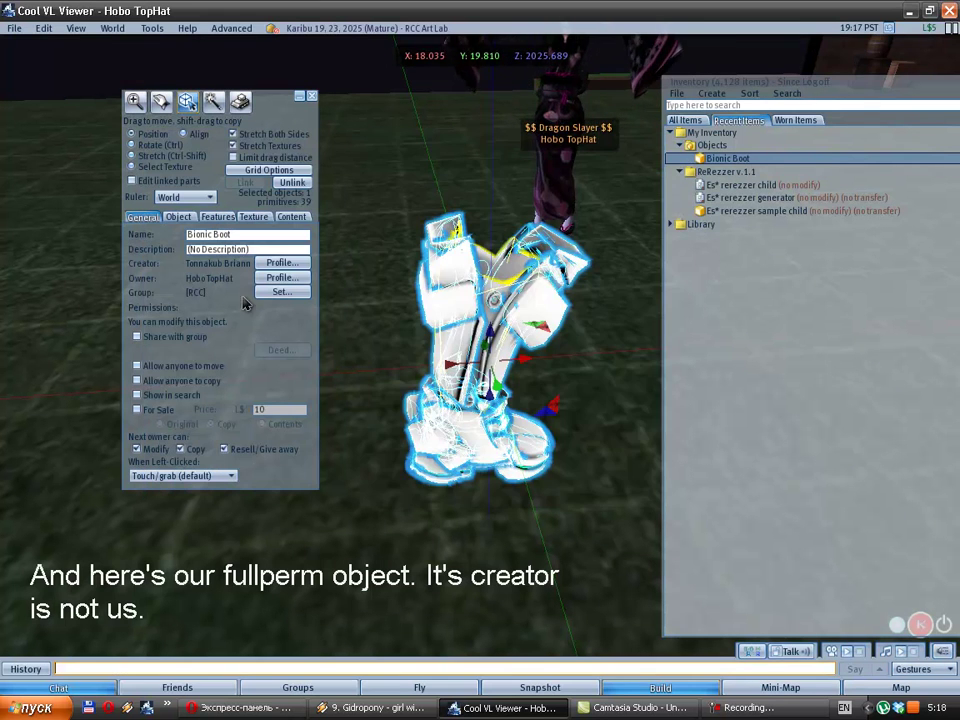
{"action": "key", "text": "Escape"}
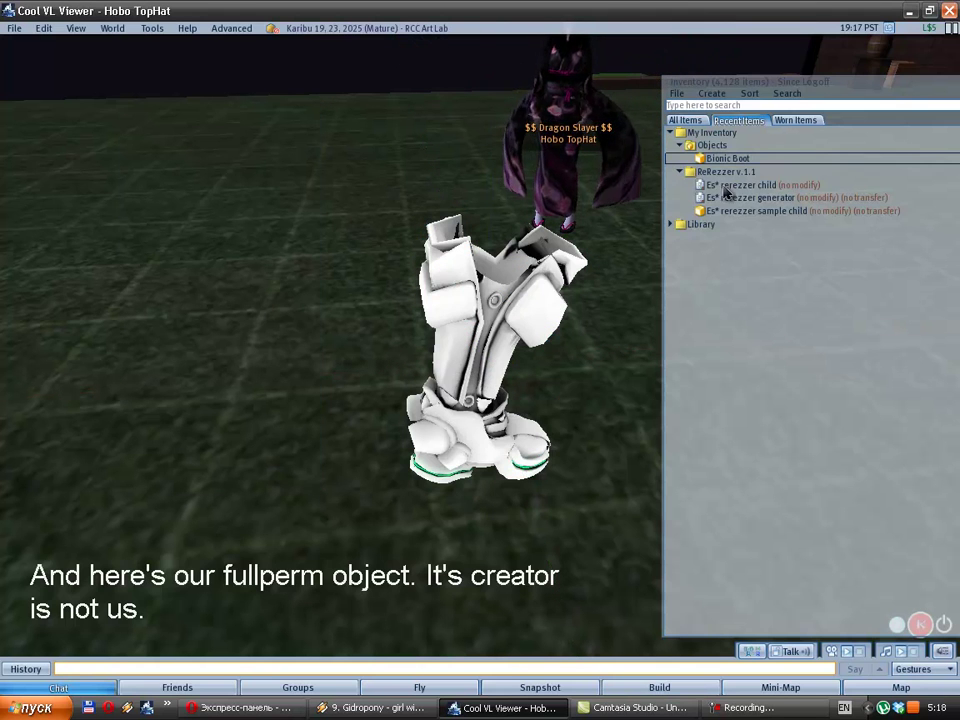
Create a box prim on the ground next to the Bionic Boot and move the boot so it sits above the box
{"action": "left_click", "coordinate": [659, 686]}
{"action": "left_click", "coordinate": [406, 512]}
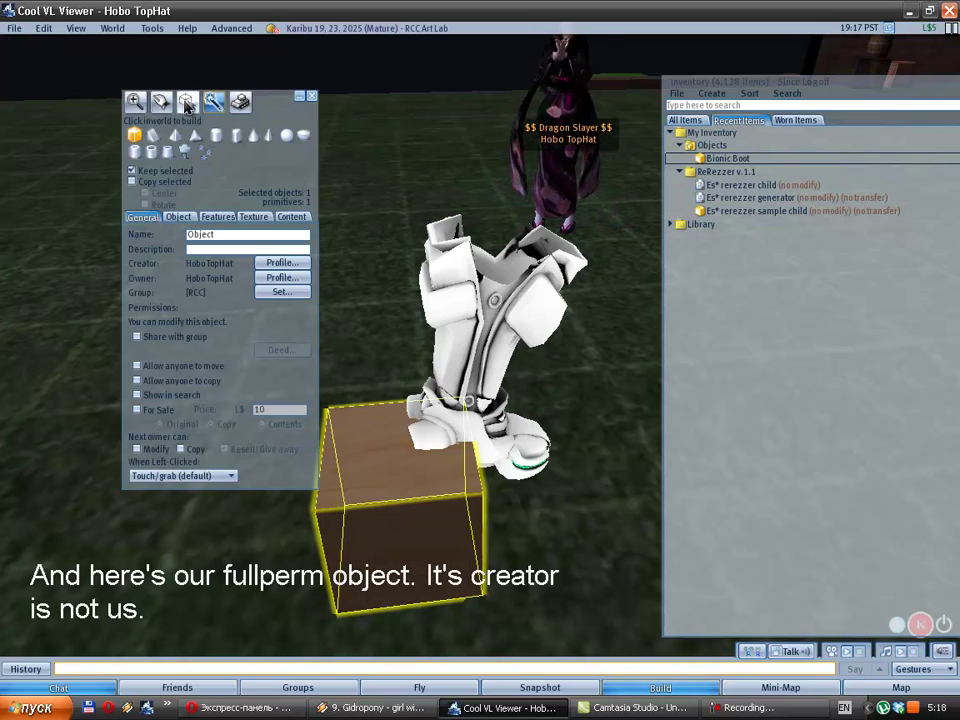
{"action": "key", "text": "ctrl+3"}
{"action": "left_click", "coordinate": [490, 385]}
{"action": "left_click_drag", "start_coordinate": [490, 385], "coordinate": [511, 362]}
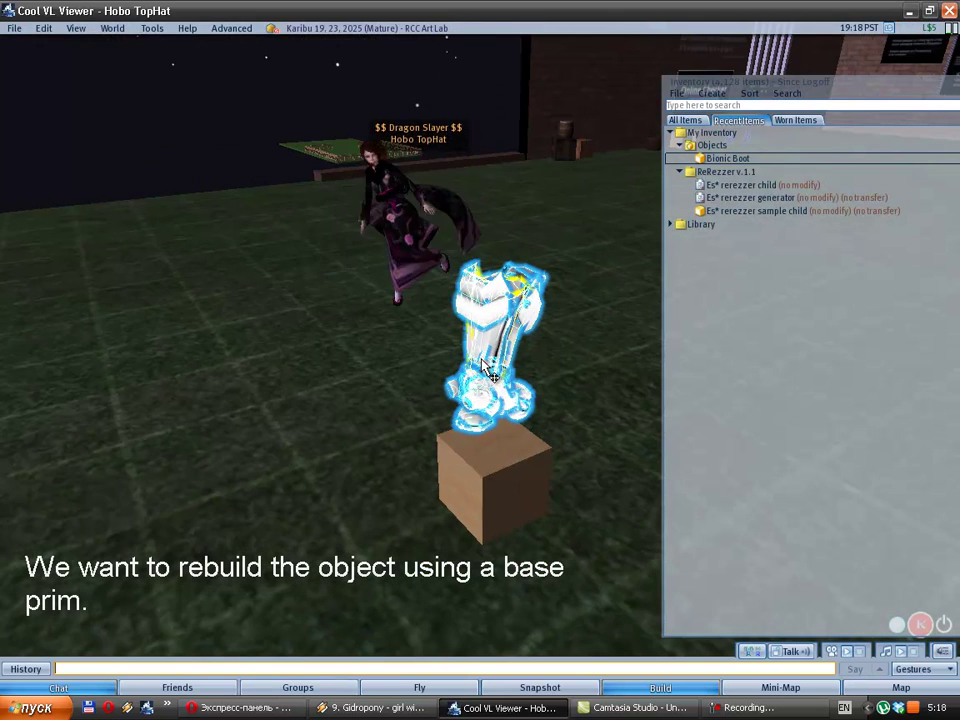
Rotate the Bionic Boot so it stands upside down above the box, at about X 270.6, Y 270.5, Z 360 degrees
{"action": "left_click", "coordinate": [488, 366]}
{"action": "left_click_drag", "start_coordinate": [486, 279], "coordinate": [508, 525], "text": "ctrl"}
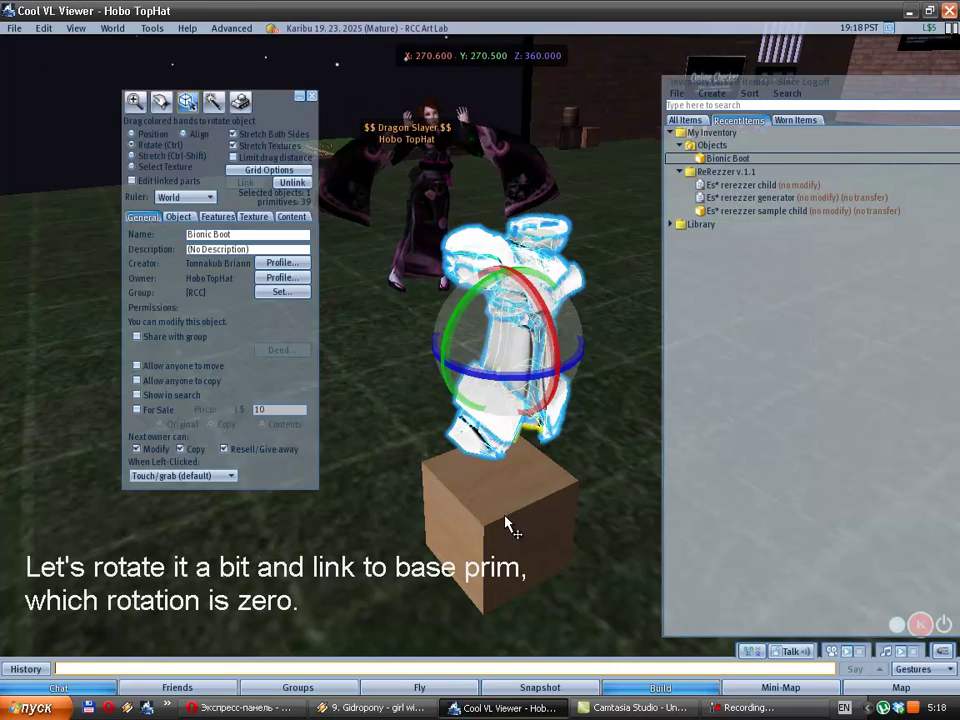
{"action": "left_click", "coordinate": [312, 99]}
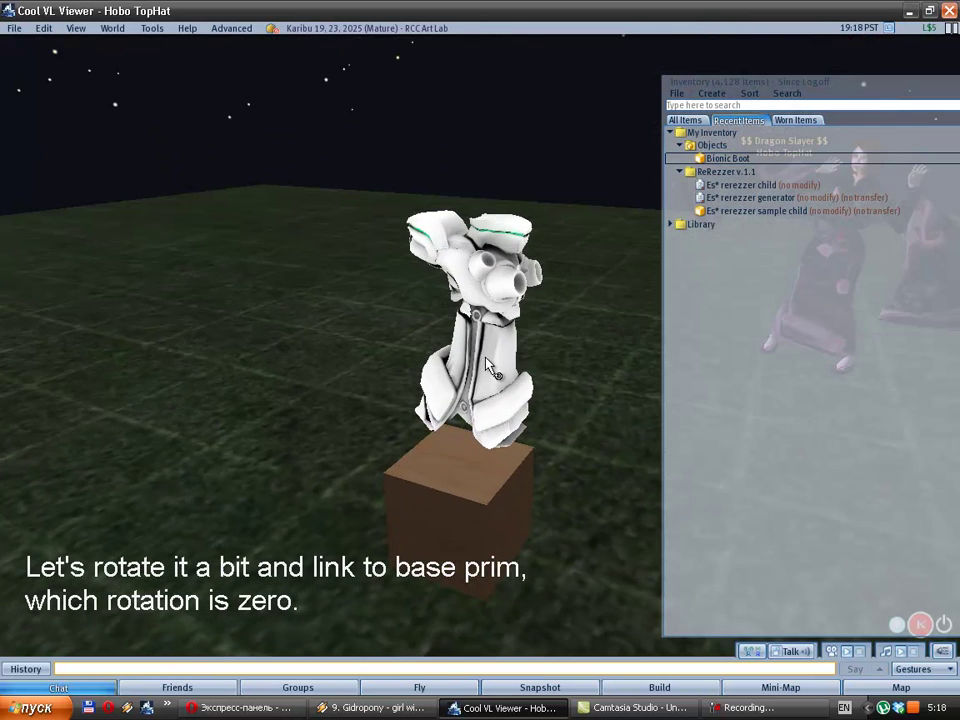
Link the Bionic Boot to the box, selecting the box last so it becomes the base prim
{"action": "right_click", "coordinate": [481, 360]}
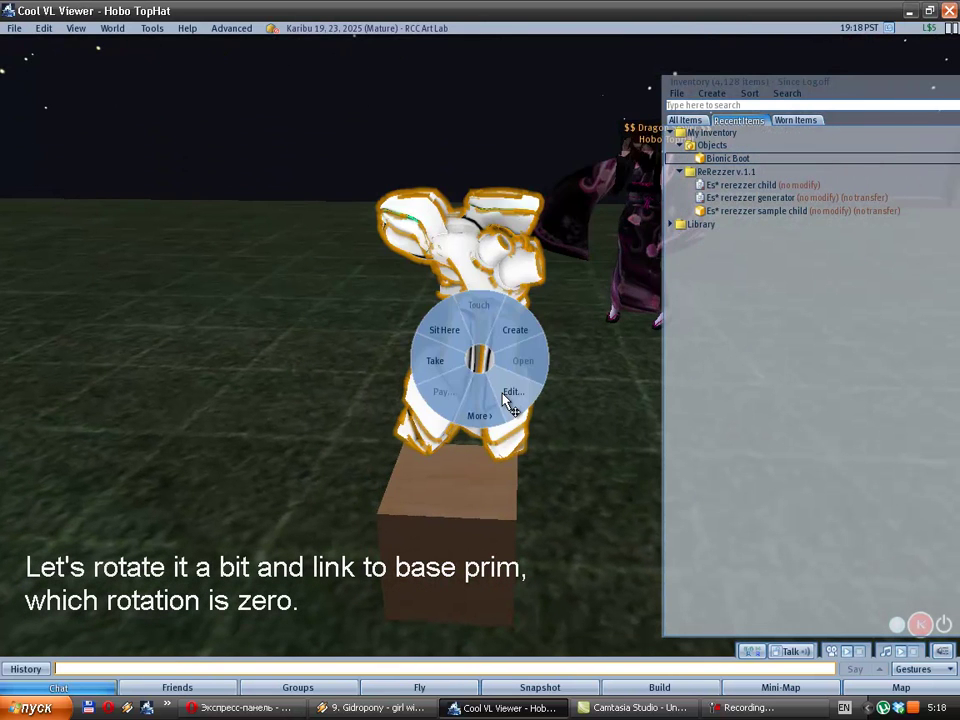
{"action": "left_click", "coordinate": [506, 452]}
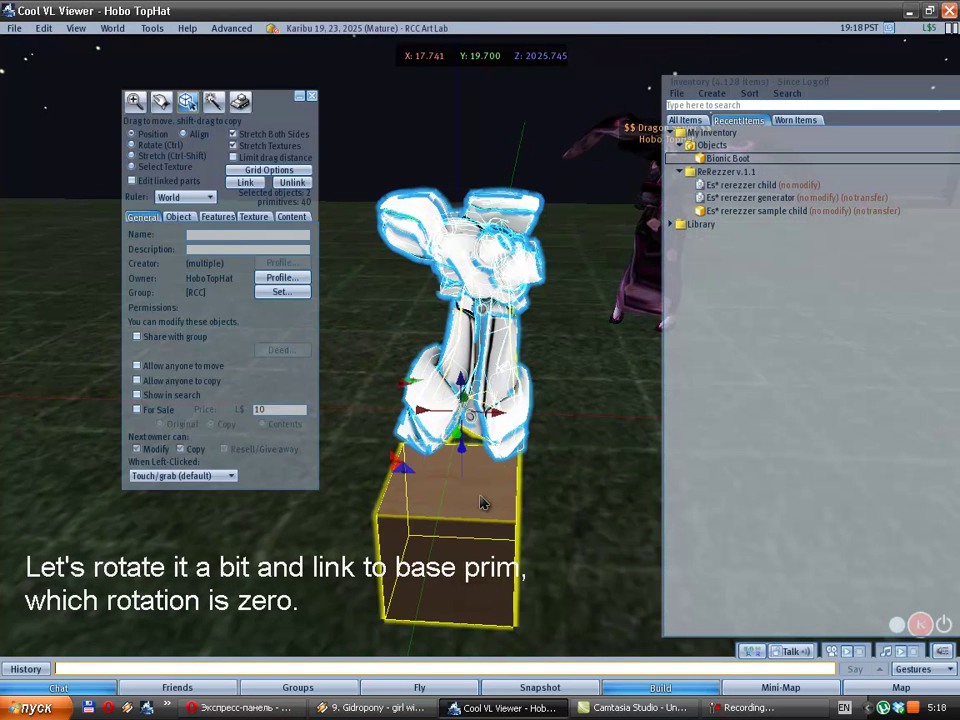
{"action": "key", "text": "ctrl+l"}
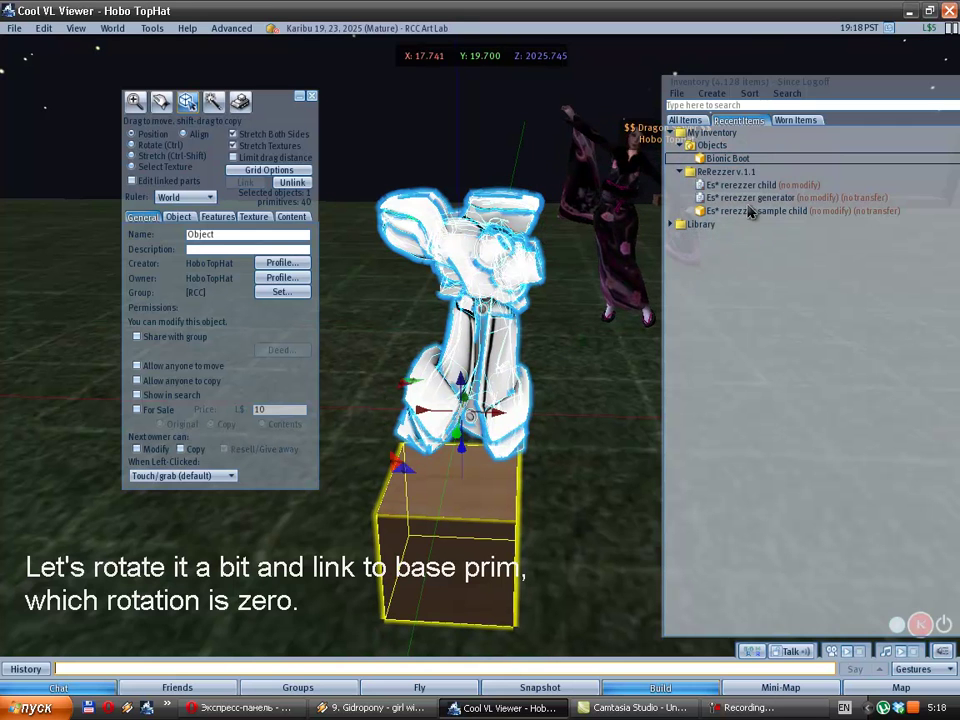
Add the Es* rerezzer generator script from the ReRezzer v.1.1 inventory folder to the contents of the linked boot object
{"action": "left_click_drag", "start_coordinate": [748, 198], "coordinate": [455, 205]}
{"action": "left_click", "coordinate": [447, 150]}
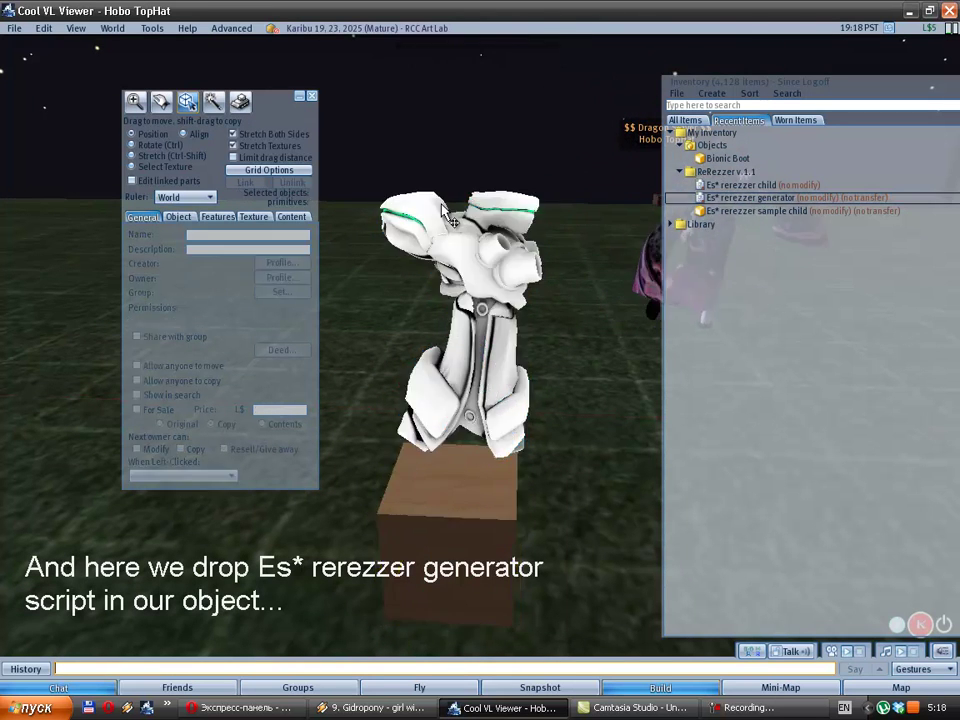
{"action": "left_click", "coordinate": [470, 478]}
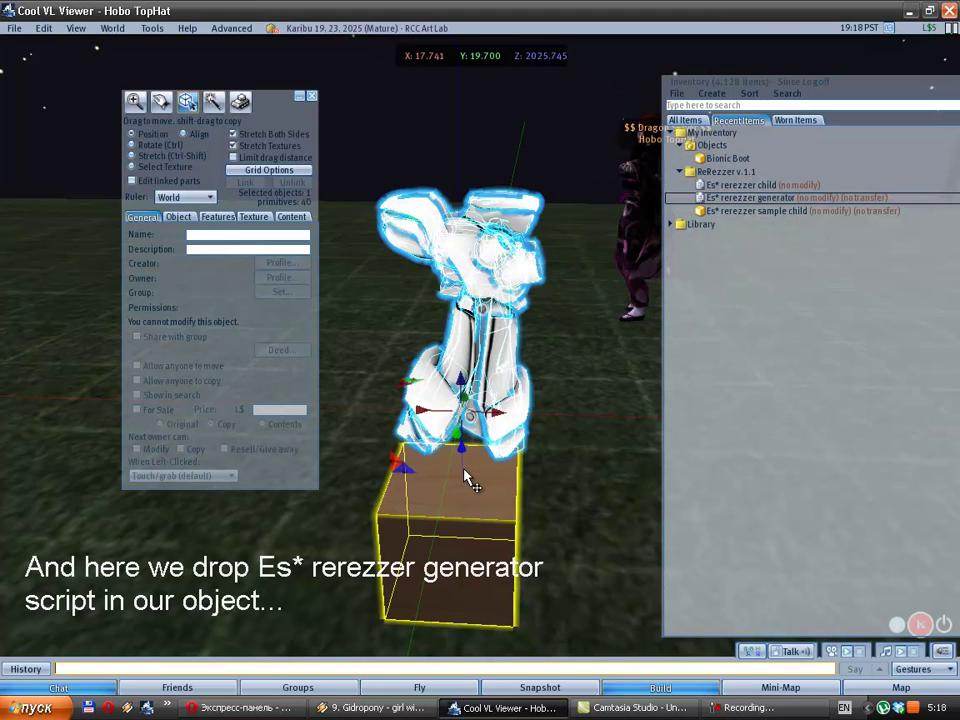
{"action": "left_click", "coordinate": [299, 220]}
{"action": "left_click_drag", "start_coordinate": [730, 200], "coordinate": [271, 278]}
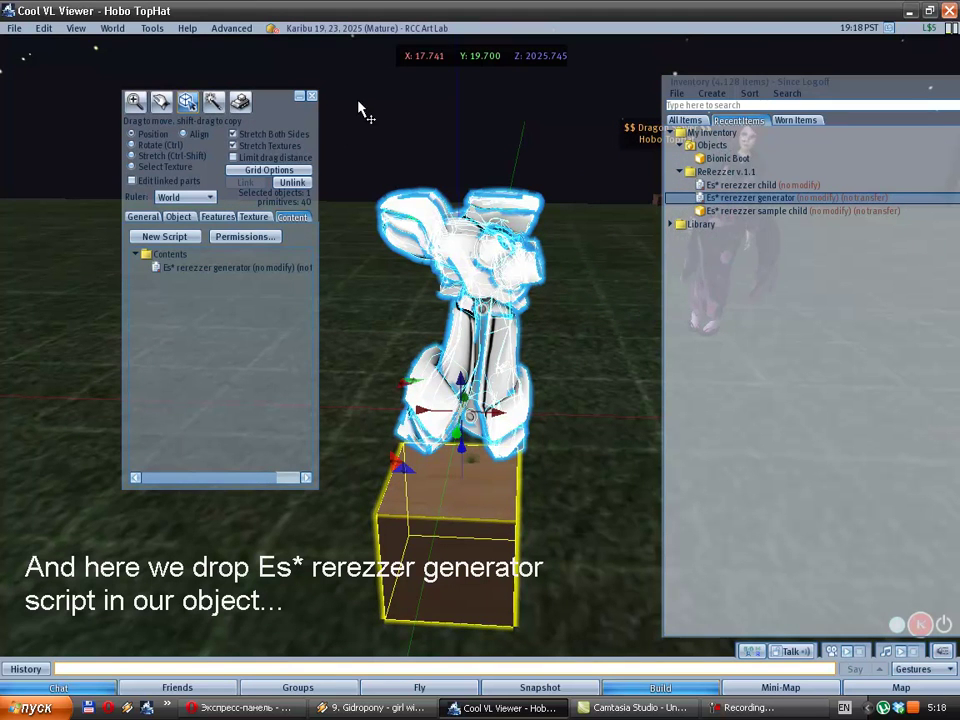
Finish editing, touch the linked object's base box to generate its script, and open the offered web page
{"action": "left_click", "coordinate": [313, 97]}
{"action": "left_click", "coordinate": [482, 476]}
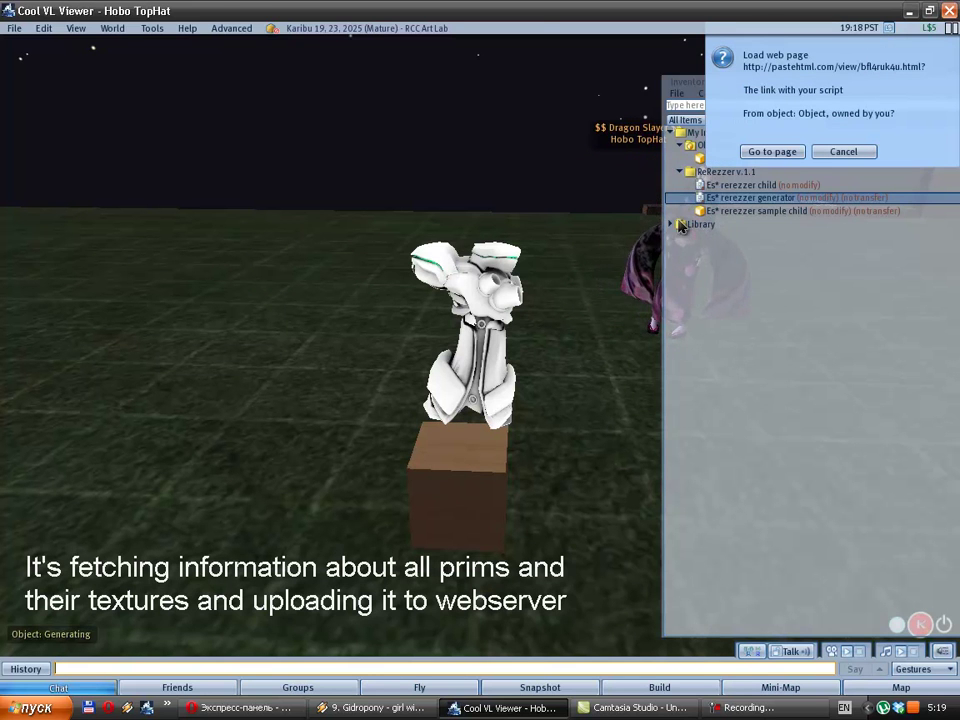
{"action": "left_click", "coordinate": [758, 151]}
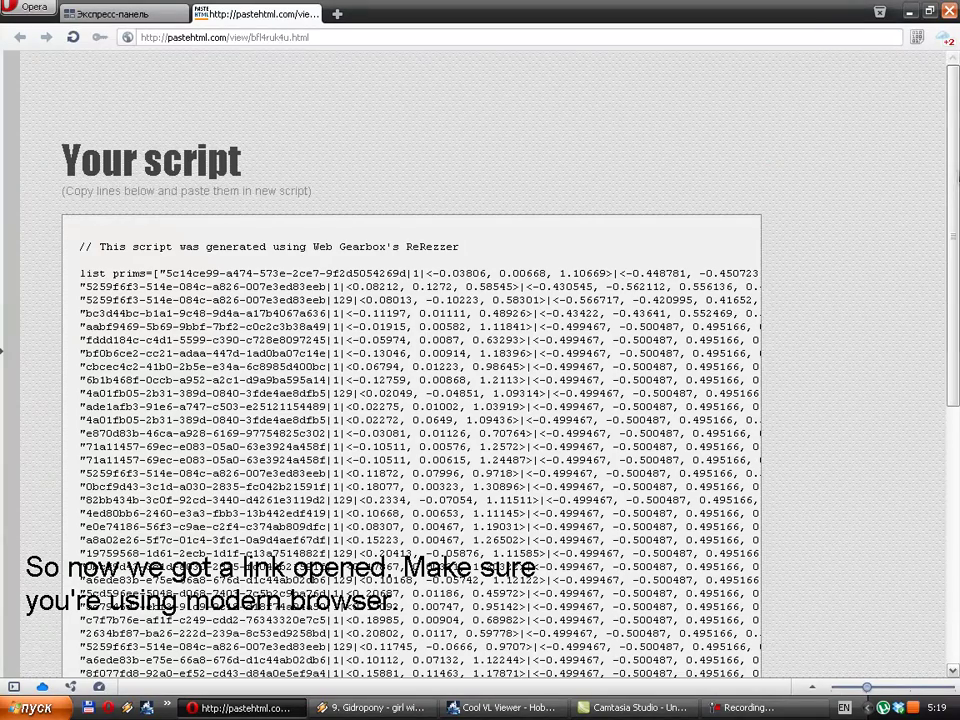
Copy the entire generated ReRezzer script from the web page
{"action": "left_click_drag", "start_coordinate": [955, 173], "coordinate": [953, 404]}
{"action": "mouse_move", "coordinate": [349, 630]}
{"action": "left_mouse_down"}
{"action": "mouse_move", "coordinate": [690, 647]}
{"action": "mouse_move", "coordinate": [450, 647]}
{"action": "mouse_move", "coordinate": [703, 648]}
{"action": "mouse_move", "coordinate": [332, 639]}
{"action": "left_mouse_up"}
{"action": "scroll", "coordinate": [196, 572], "scroll_direction": "up", "scroll_amount": 3}
{"action": "left_click_drag", "start_coordinate": [196, 573], "coordinate": [84, 250]}
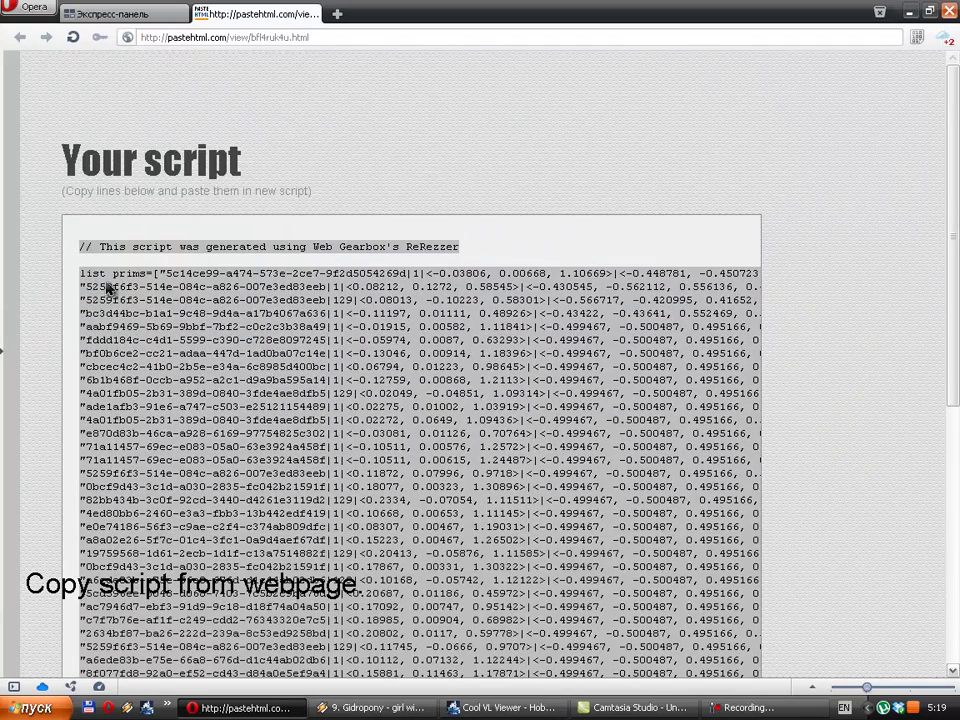
{"action": "right_click", "coordinate": [82, 218]}
{"action": "left_click", "coordinate": [236, 279]}
Switch to Cool VL Viewer, create a second box prim in front of the linked boot object, and put it in edit mode
{"action": "left_click", "coordinate": [455, 708]}
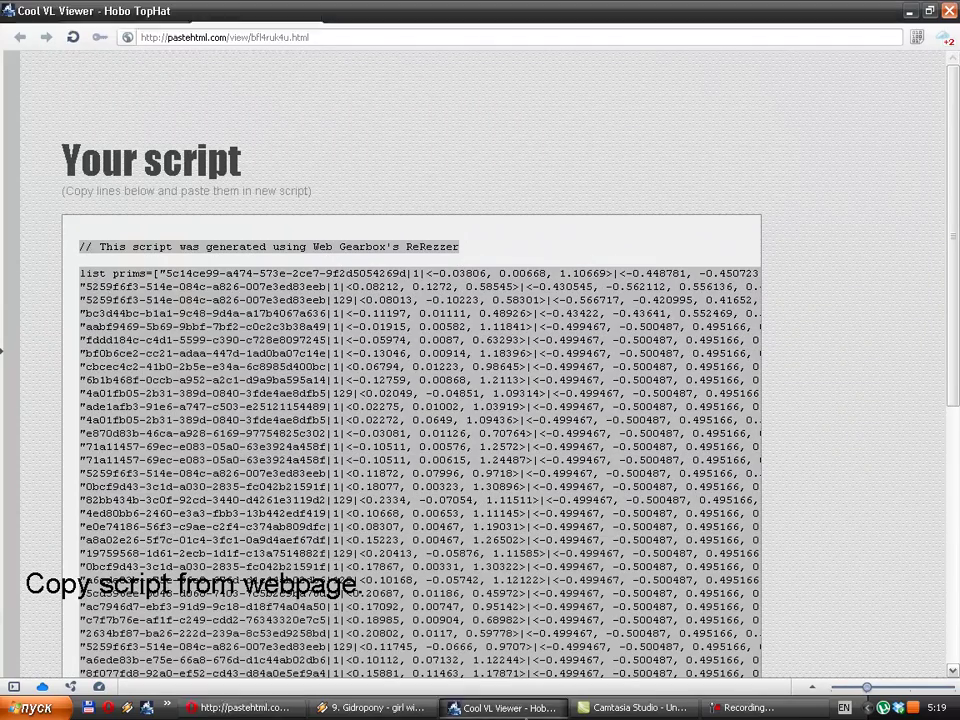
{"action": "scroll", "coordinate": [482, 529], "scroll_direction": "down", "scroll_amount": 3}
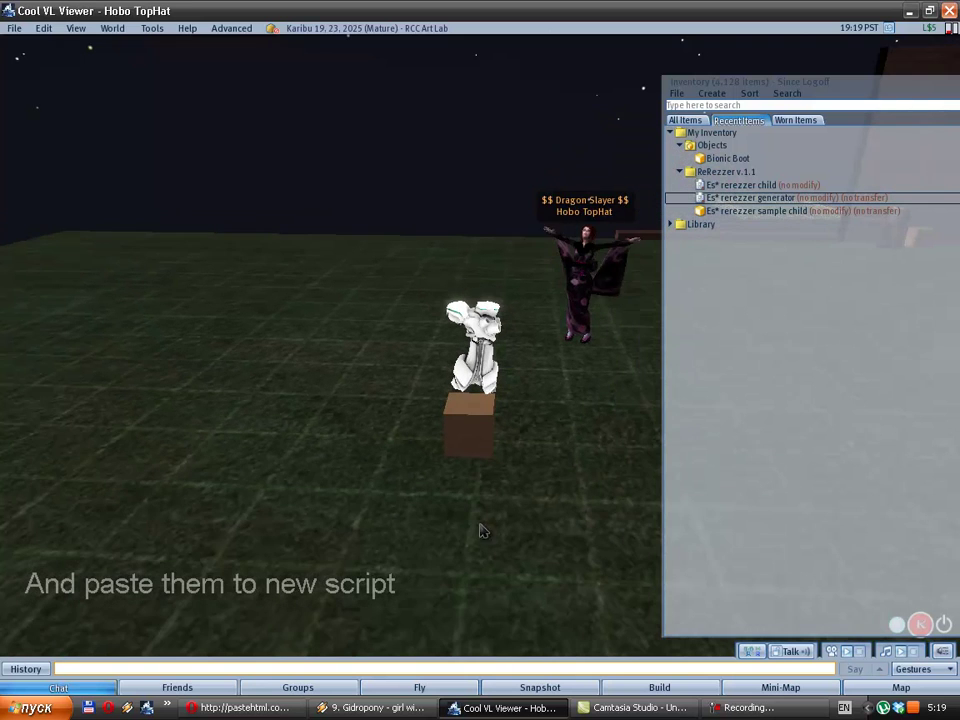
{"action": "left_click", "coordinate": [620, 686]}
{"action": "left_click", "coordinate": [438, 548]}
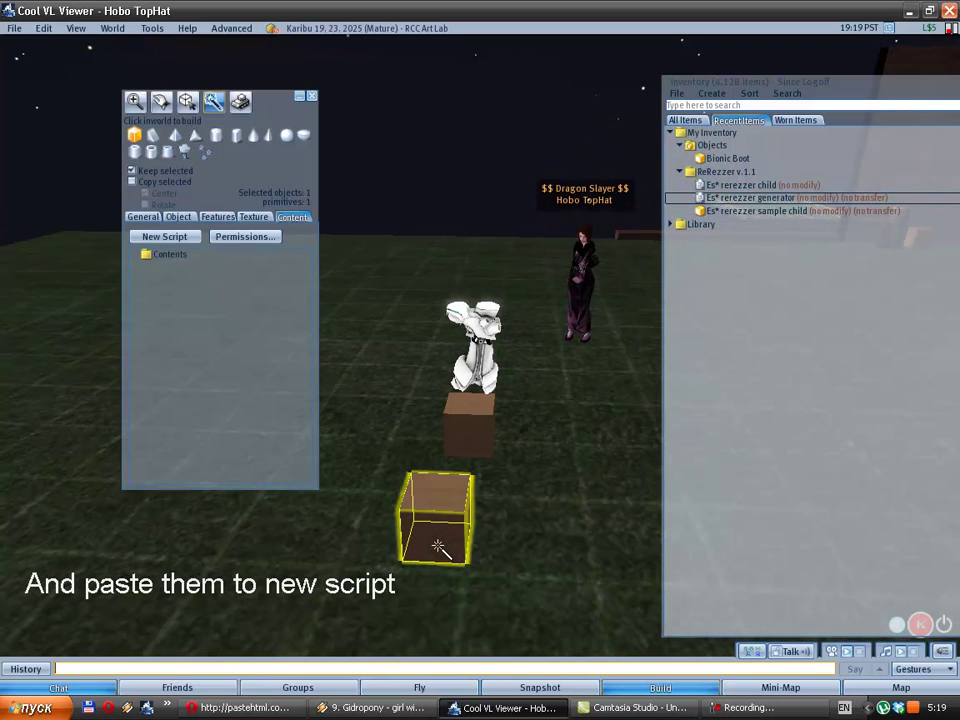
{"action": "left_click", "coordinate": [187, 103]}
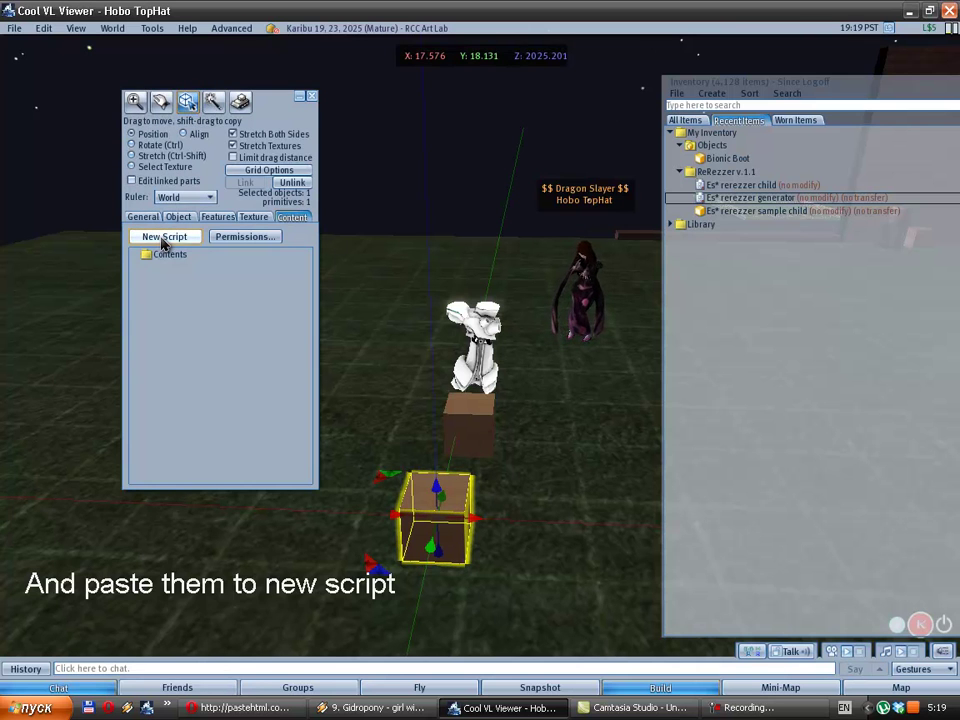
Add a new script to the second box, replace its default code with the copied generated script, and save it
{"action": "left_click", "coordinate": [164, 237]}
{"action": "right_click", "coordinate": [189, 266]}
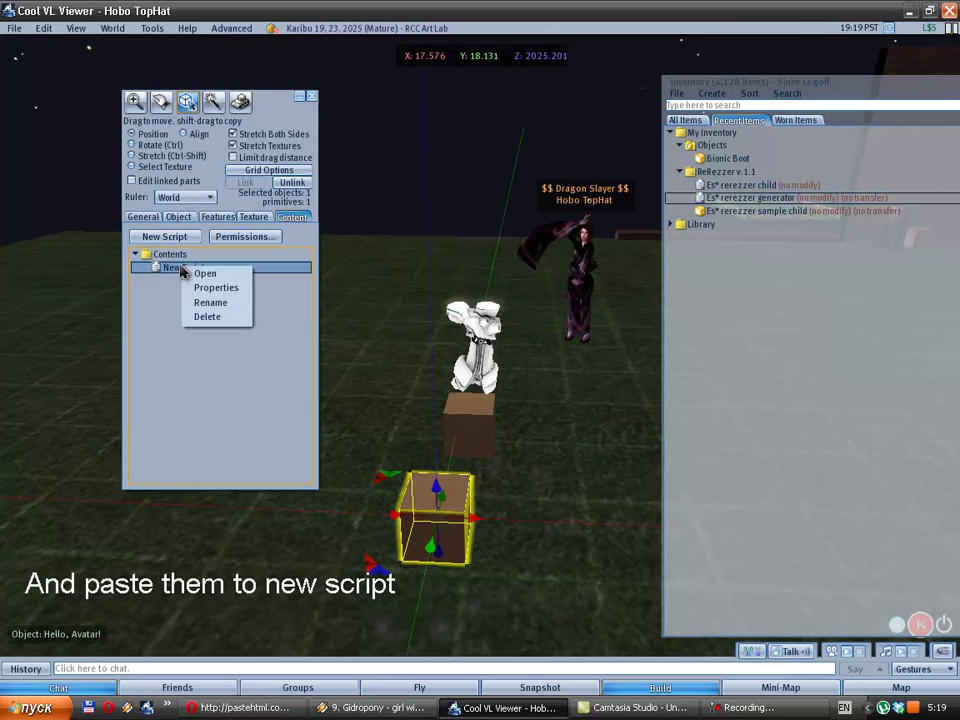
{"action": "left_click", "coordinate": [205, 272]}
{"action": "key", "text": "ctrl+a"}
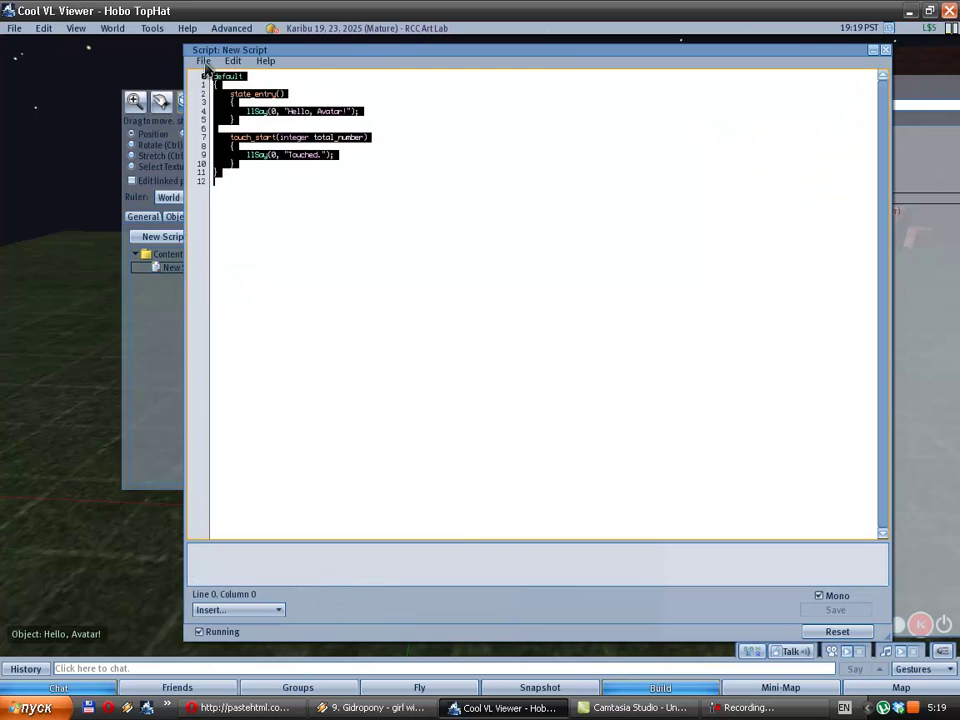
{"action": "left_click", "coordinate": [233, 61]}
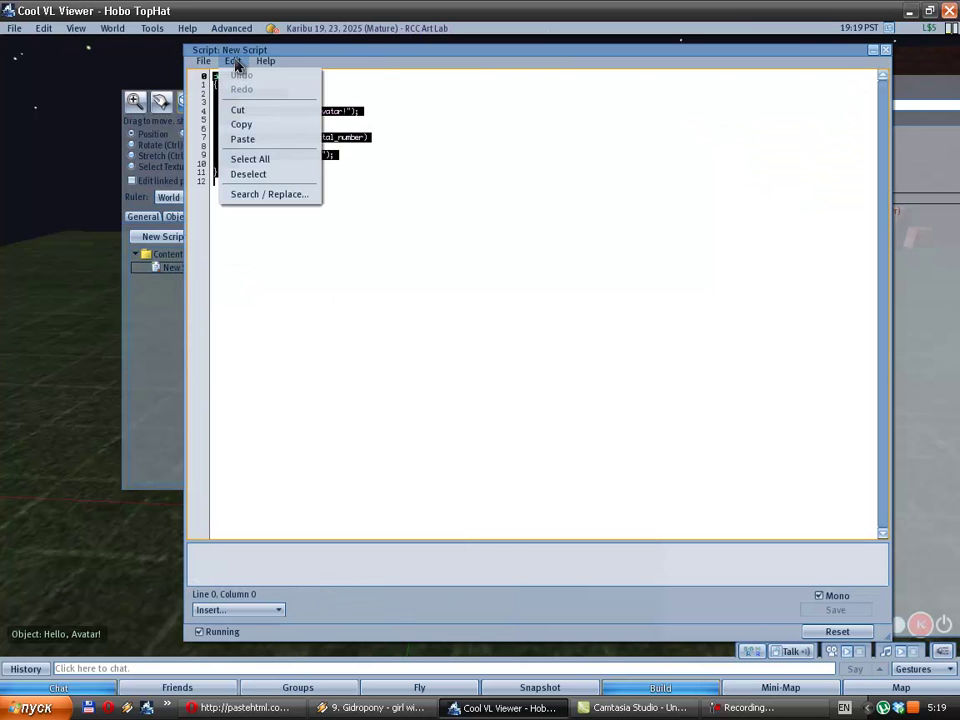
{"action": "left_click", "coordinate": [242, 139]}
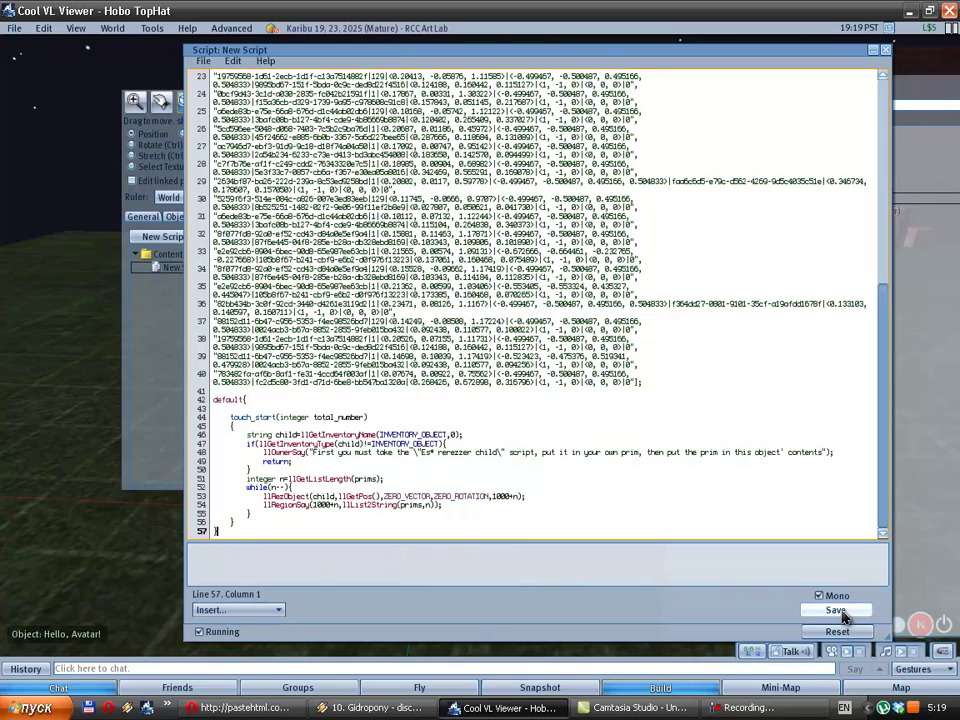
{"action": "left_click", "coordinate": [843, 615]}
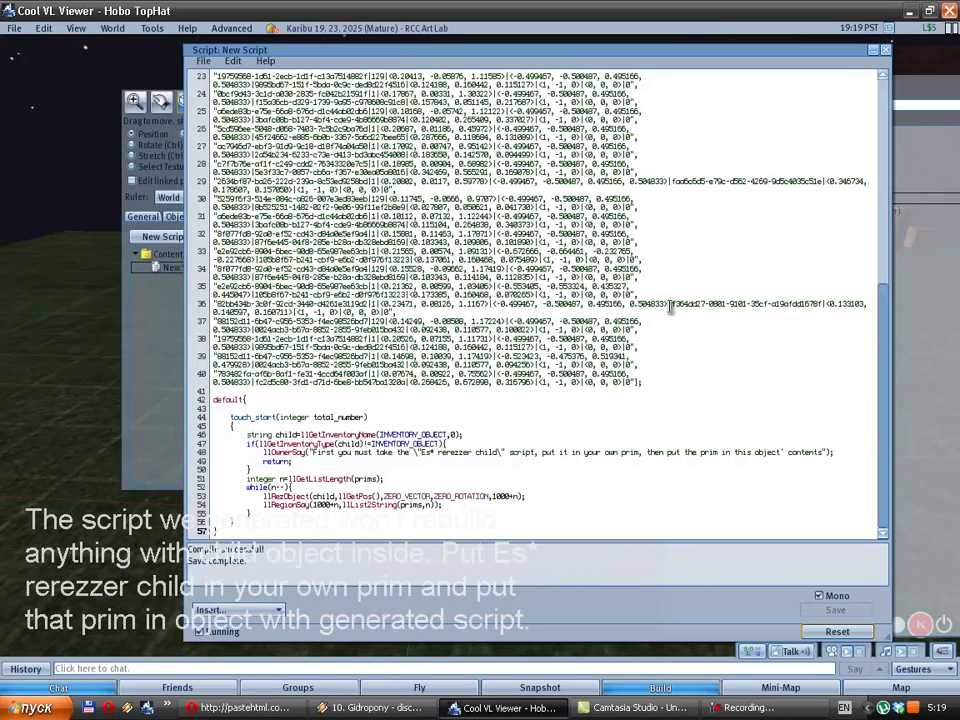
Close the script and build windows and touch the second box to test its script
{"action": "left_click", "coordinate": [884, 52]}
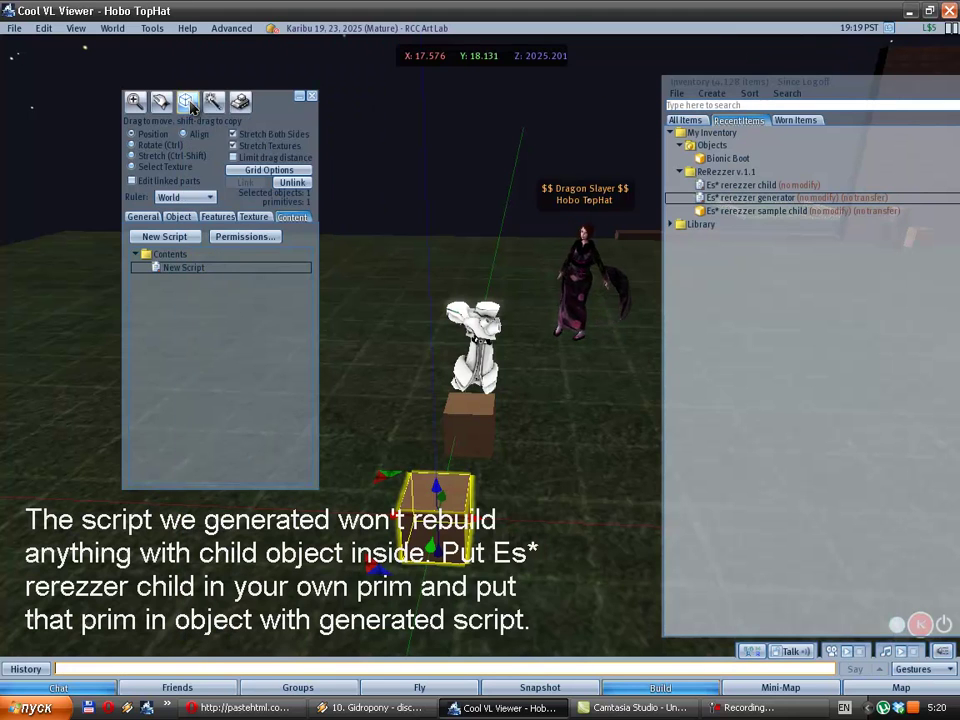
{"action": "left_click", "coordinate": [315, 101]}
{"action": "left_click", "coordinate": [439, 519]}
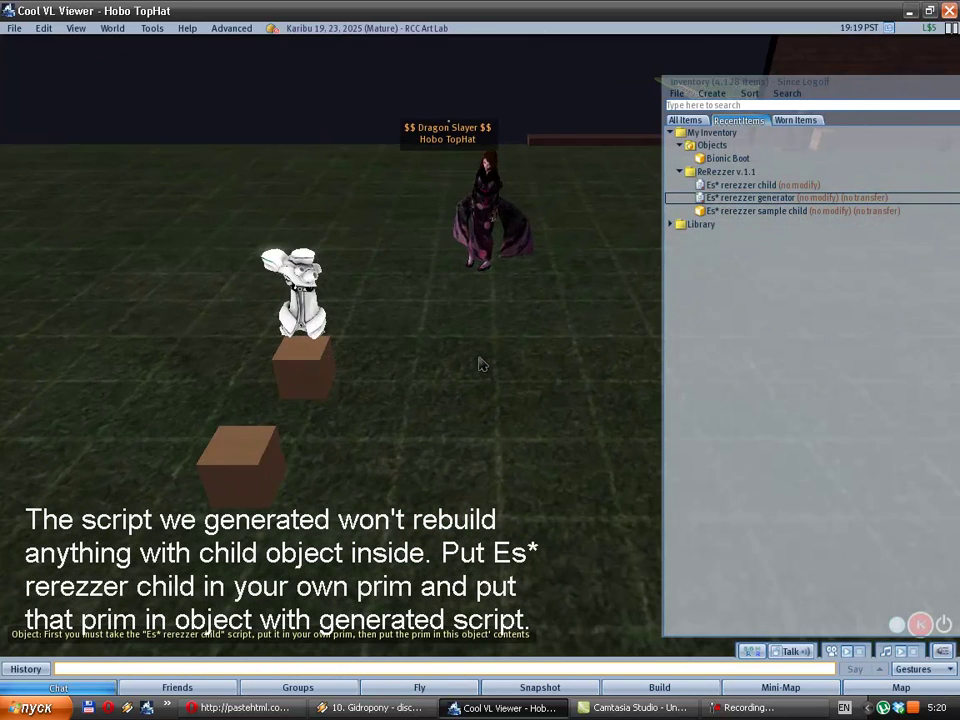
Create another prim on the open ground and change its building block type to Sphere
{"action": "key", "text": "ctrl+b"}
{"action": "left_click", "coordinate": [179, 216]}
{"action": "left_click", "coordinate": [242, 257]}
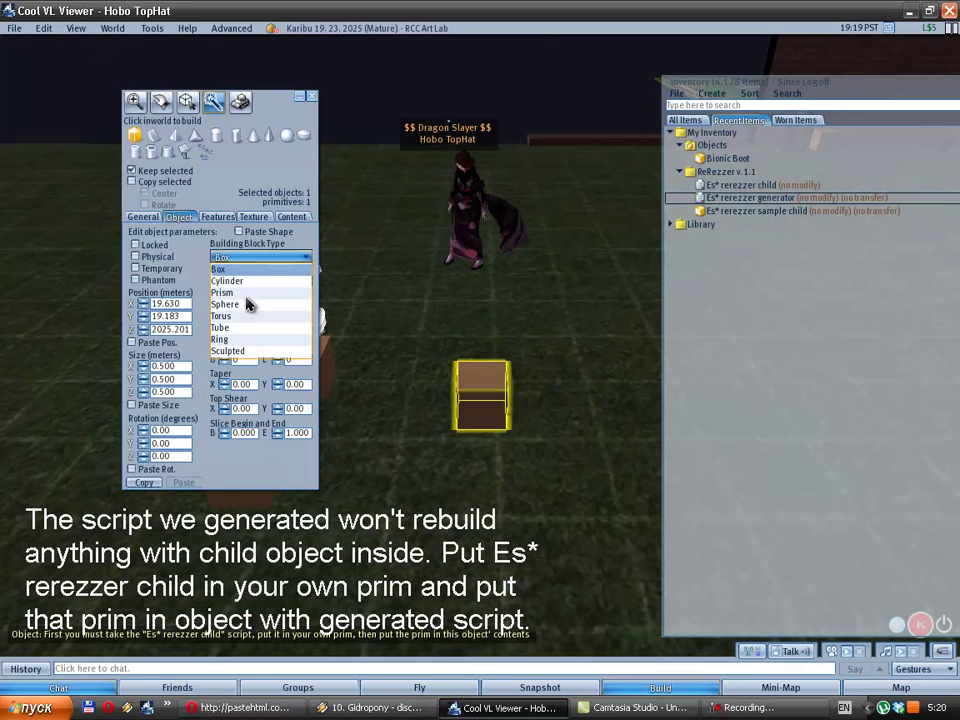
{"action": "key", "text": "Return"}
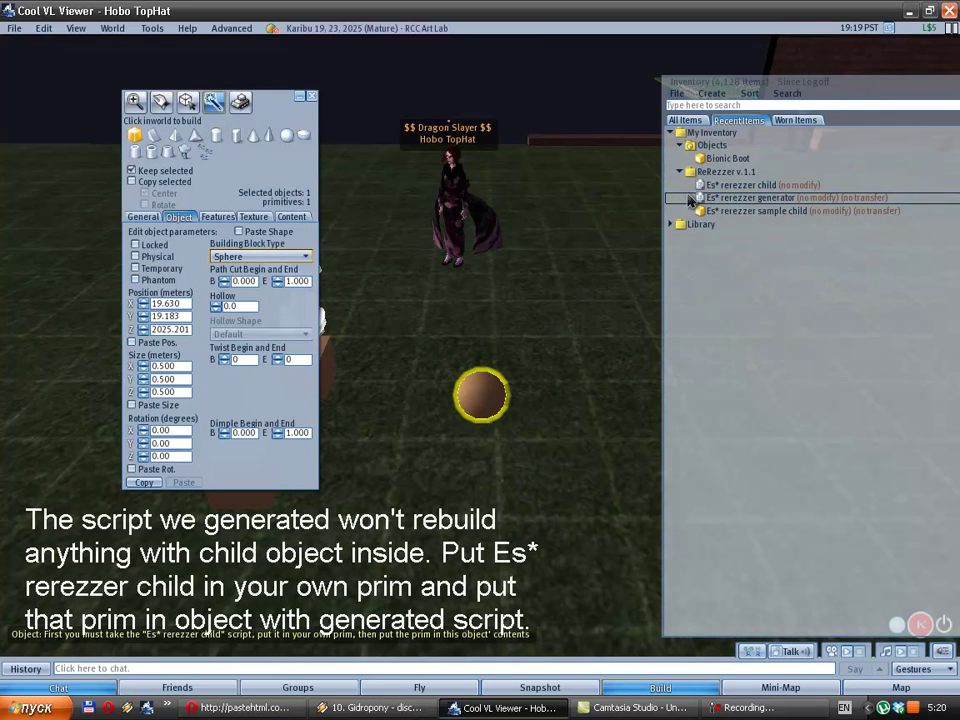
Add the Es* rerezzer child script from the inventory to the sphere's contents
{"action": "left_click", "coordinate": [293, 216]}
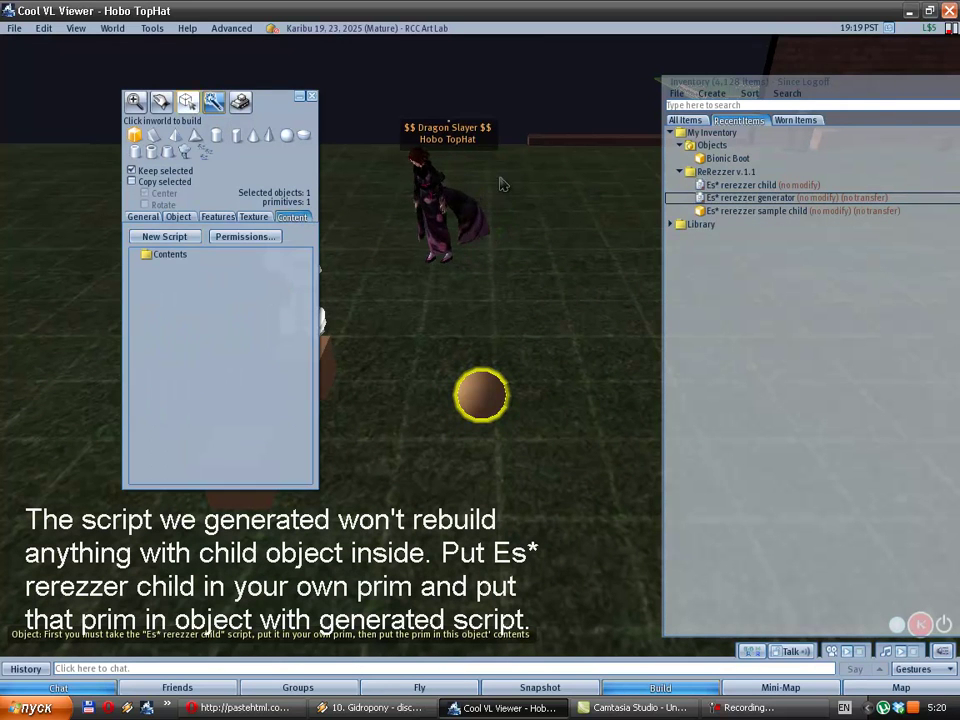
{"action": "key", "text": "ctrl+3"}
{"action": "left_click", "coordinate": [745, 185]}
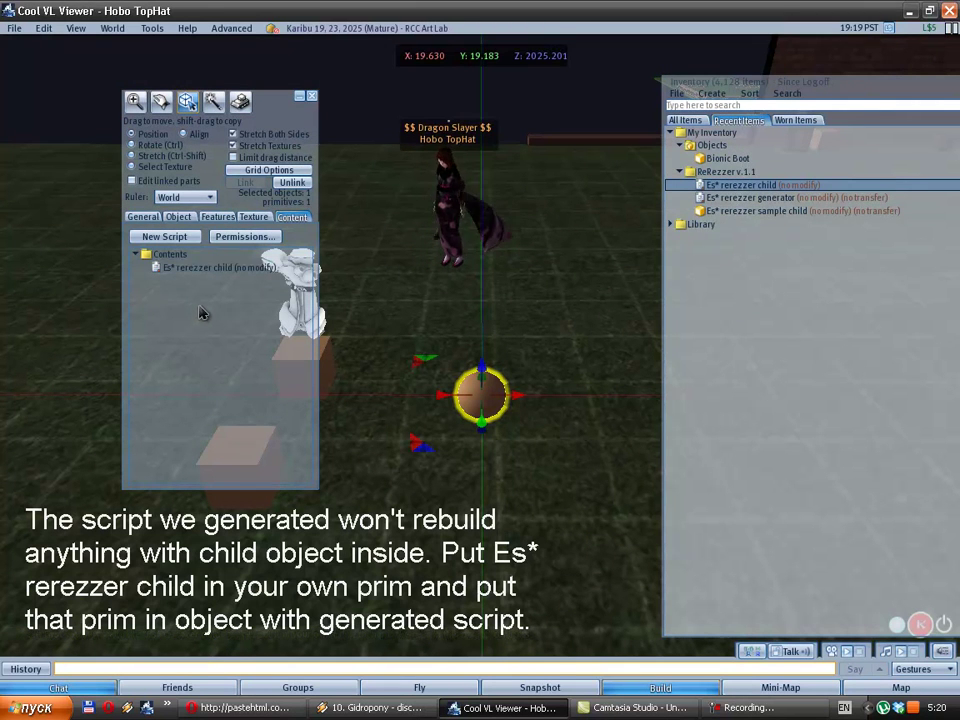
Allow the next owner to copy and resell or give away the sphere, and take it into the inventory
{"action": "left_click", "coordinate": [143, 217]}
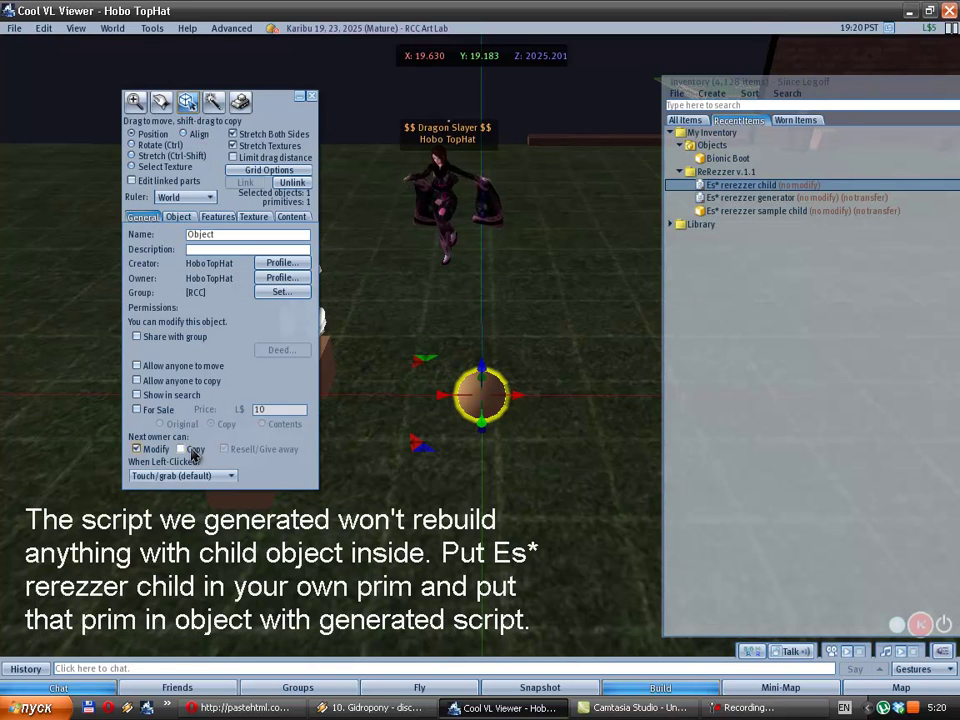
{"action": "right_click", "coordinate": [481, 403]}
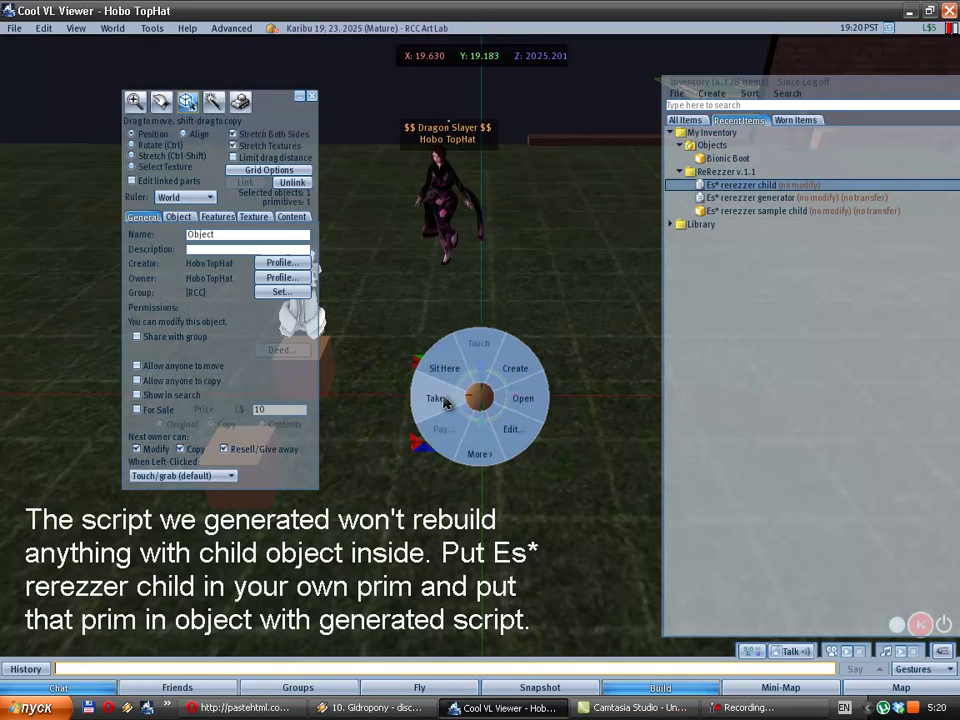
{"action": "left_click", "coordinate": [445, 400]}
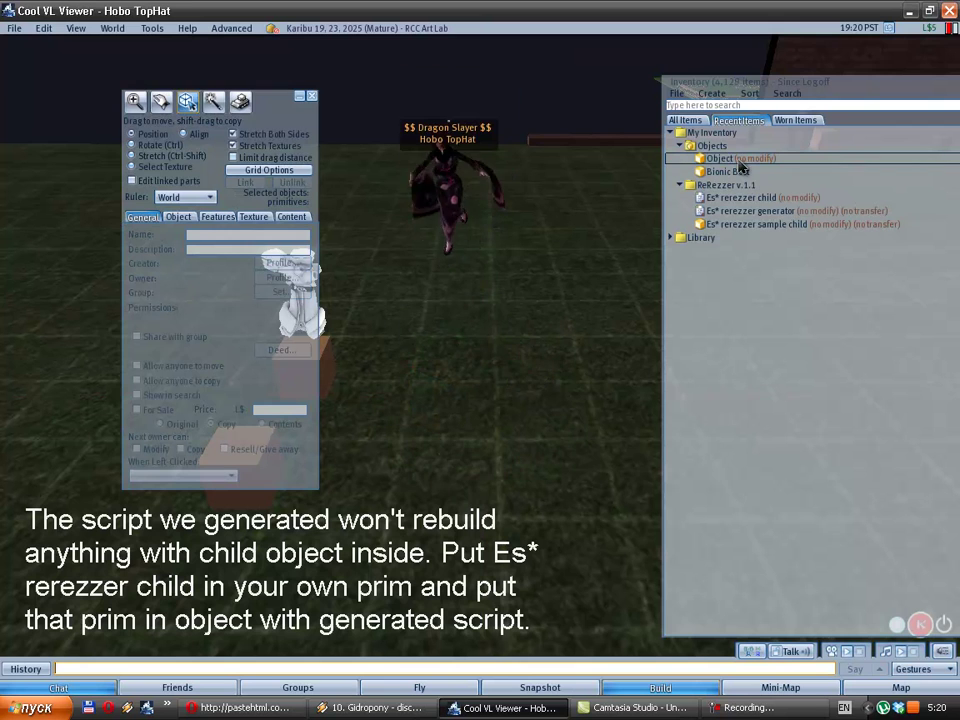
Add the taken sphere Object from the inventory to the contents of the second box holding the generated script
{"action": "left_click_drag", "start_coordinate": [709, 176], "coordinate": [380, 318]}
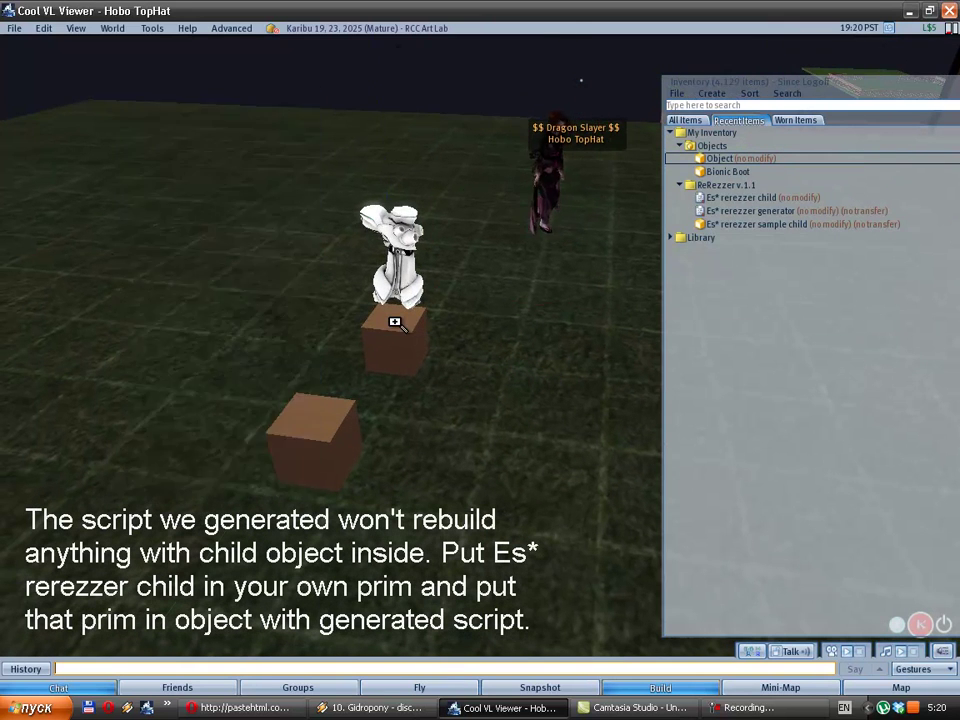
{"action": "left_click", "coordinate": [338, 427]}
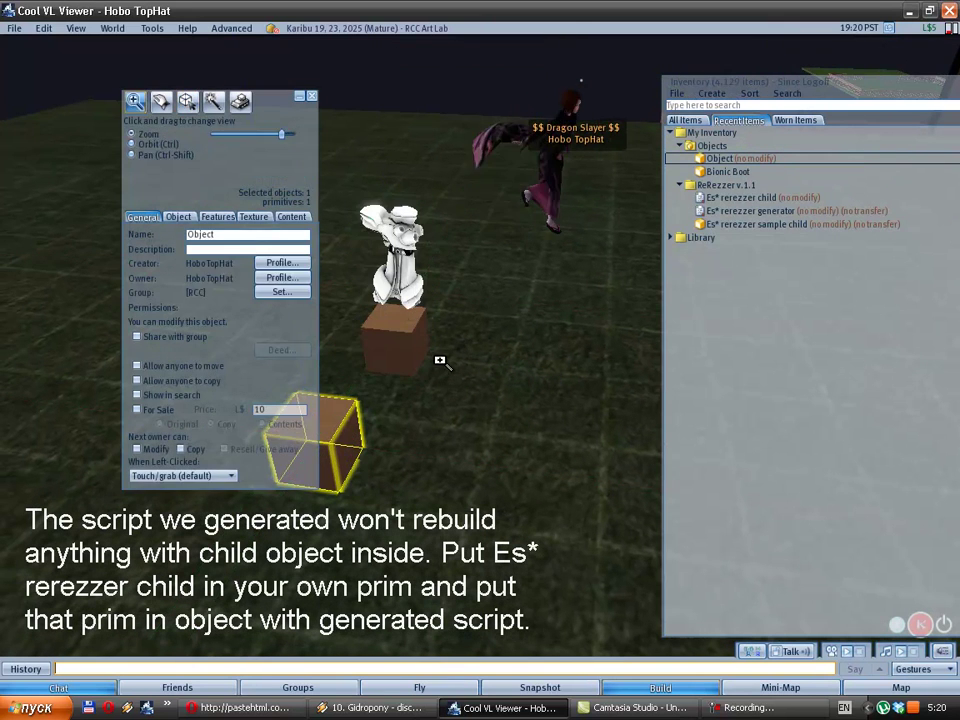
{"action": "key", "text": "ctrl+b"}
{"action": "left_click_drag", "start_coordinate": [312, 440], "coordinate": [482, 368], "text": "alt"}
{"action": "key", "text": "ctrl+b"}
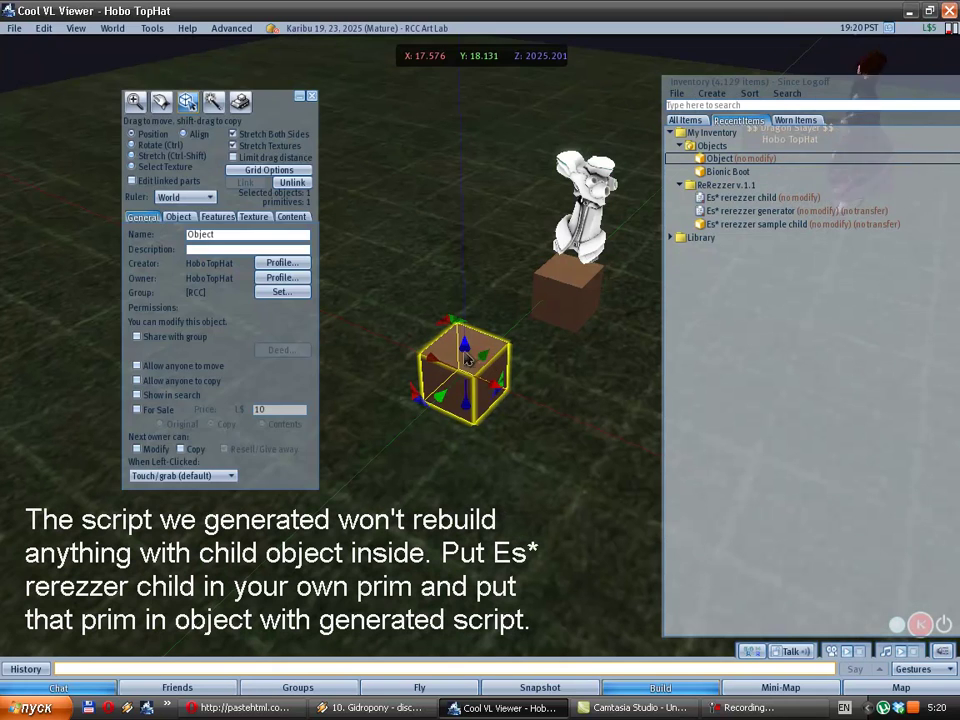
{"action": "left_click", "coordinate": [292, 217]}
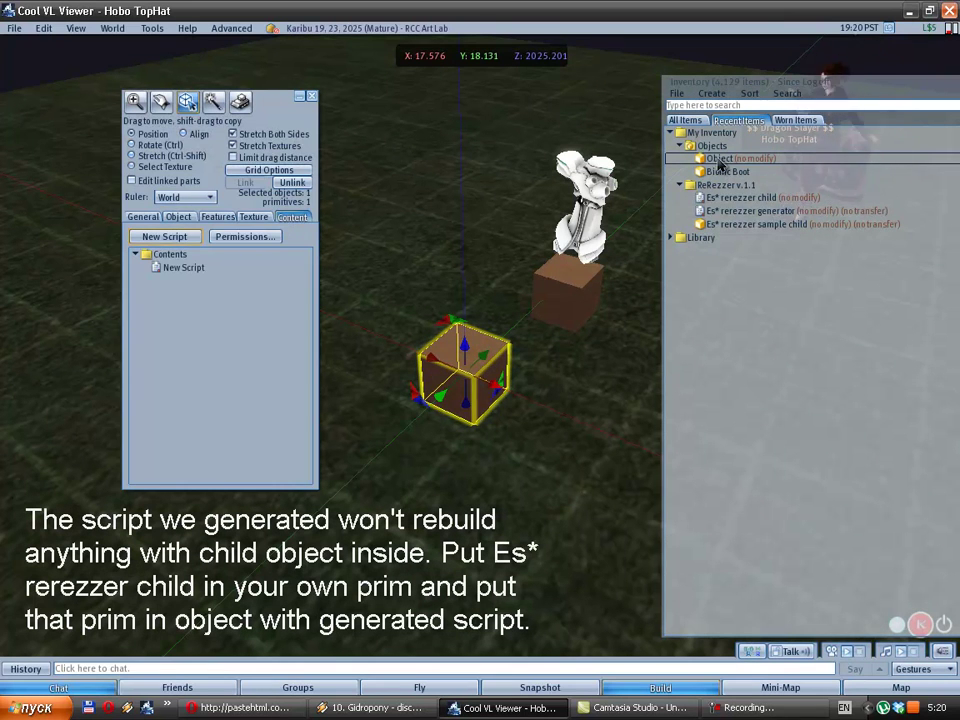
{"action": "left_click_drag", "start_coordinate": [712, 158], "coordinate": [678, 185]}
{"action": "left_click_drag", "start_coordinate": [230, 316], "coordinate": [214, 320]}
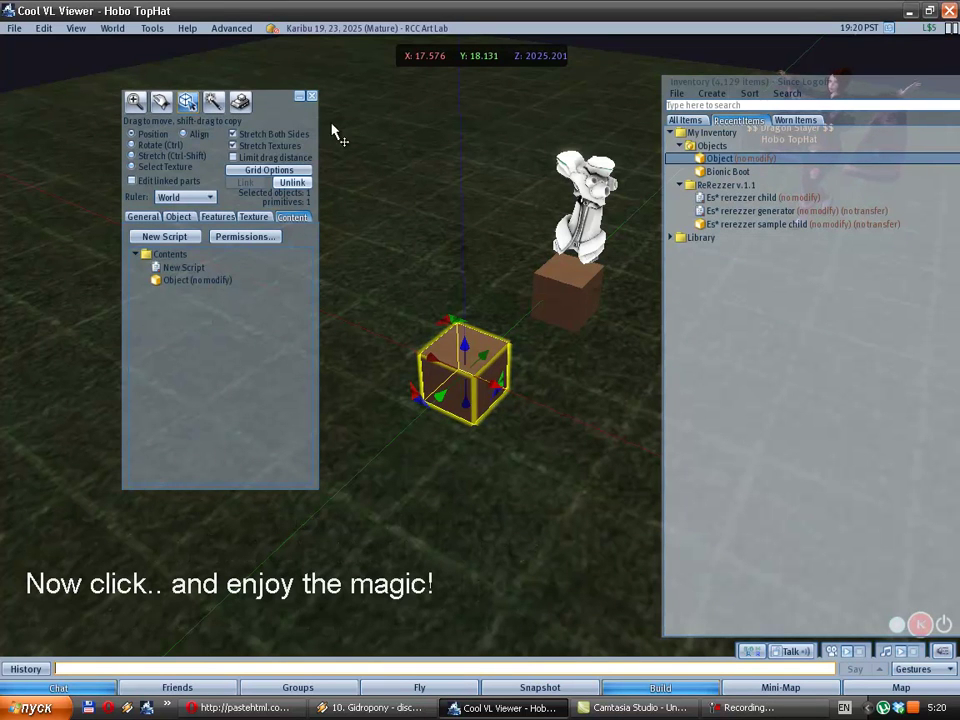
Close the build window and touch the second box to rebuild the boot from the child prims
{"action": "left_click", "coordinate": [311, 96]}
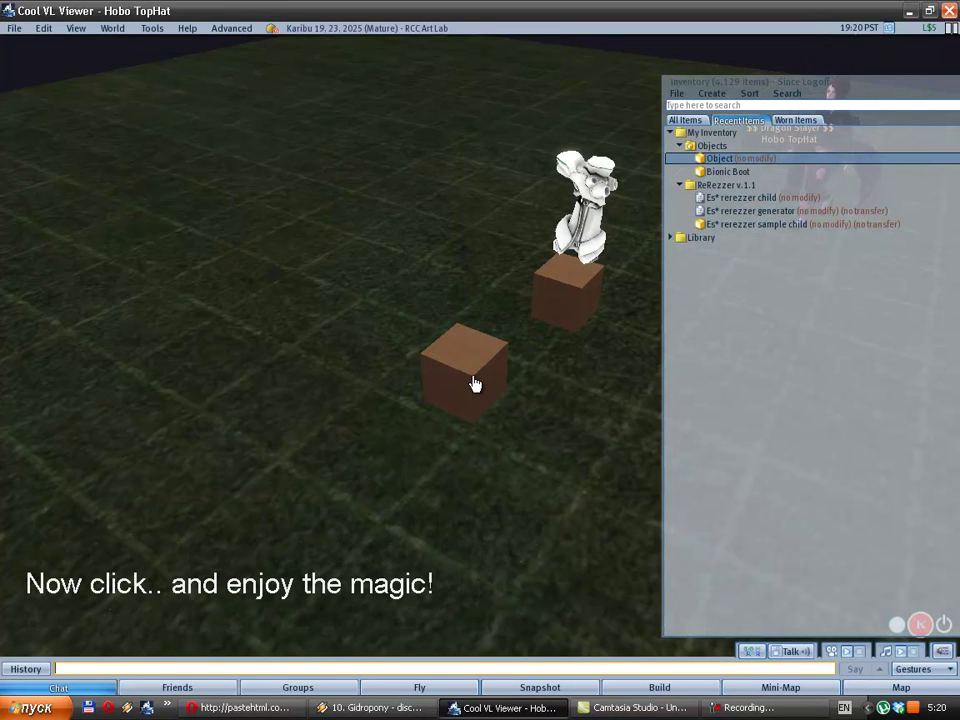
{"action": "left_click", "coordinate": [483, 321]}
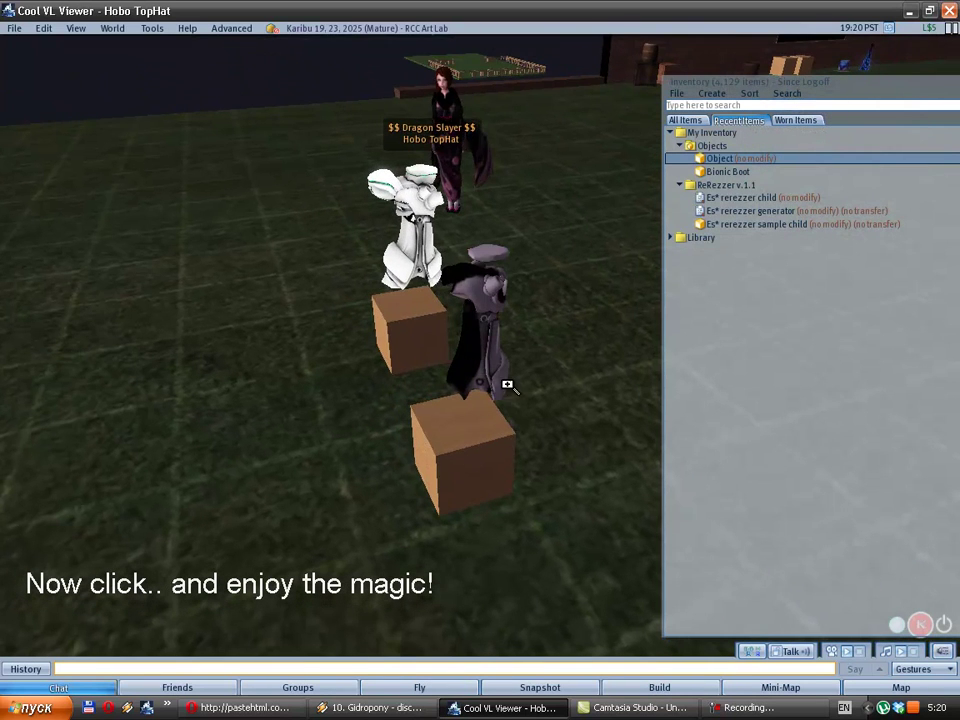
{"action": "left_click", "coordinate": [480, 345]}
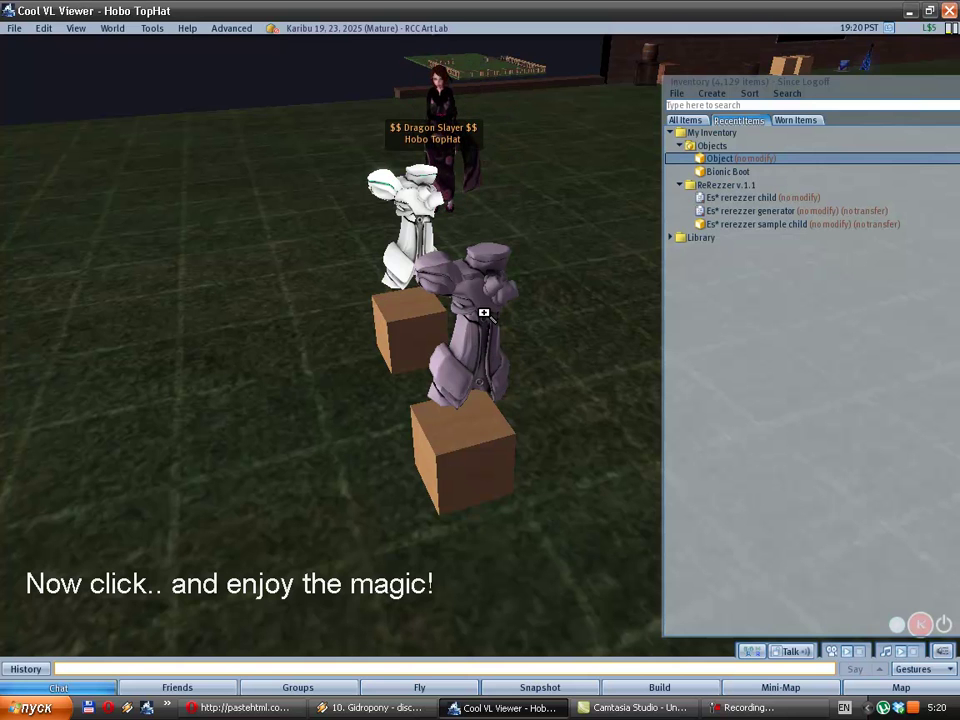
{"action": "left_click", "coordinate": [478, 352]}
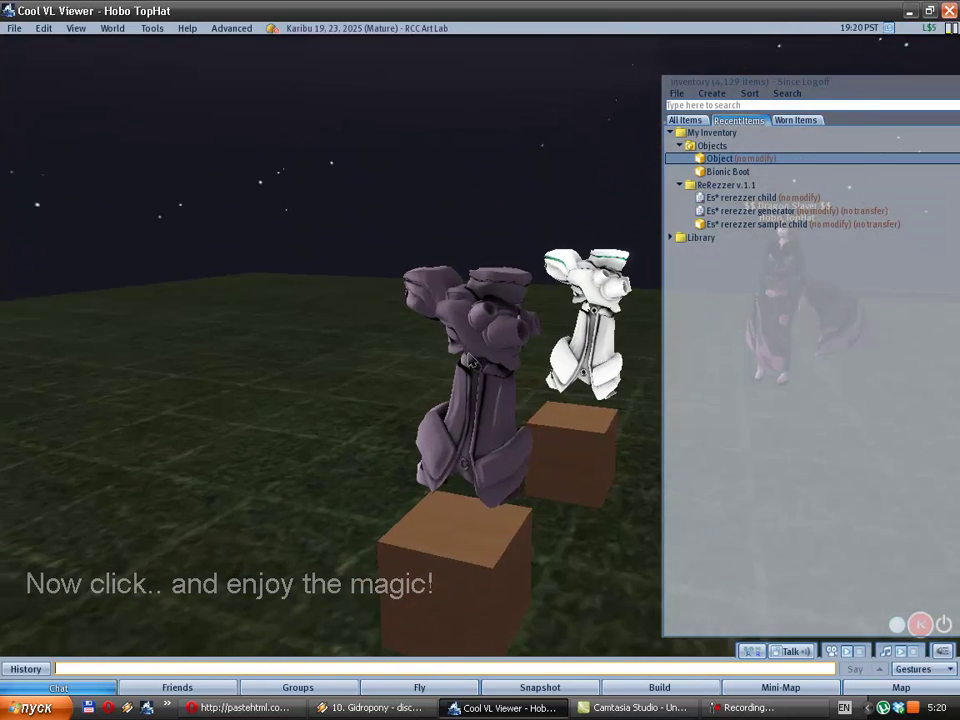
{"action": "key", "text": "Escape"}
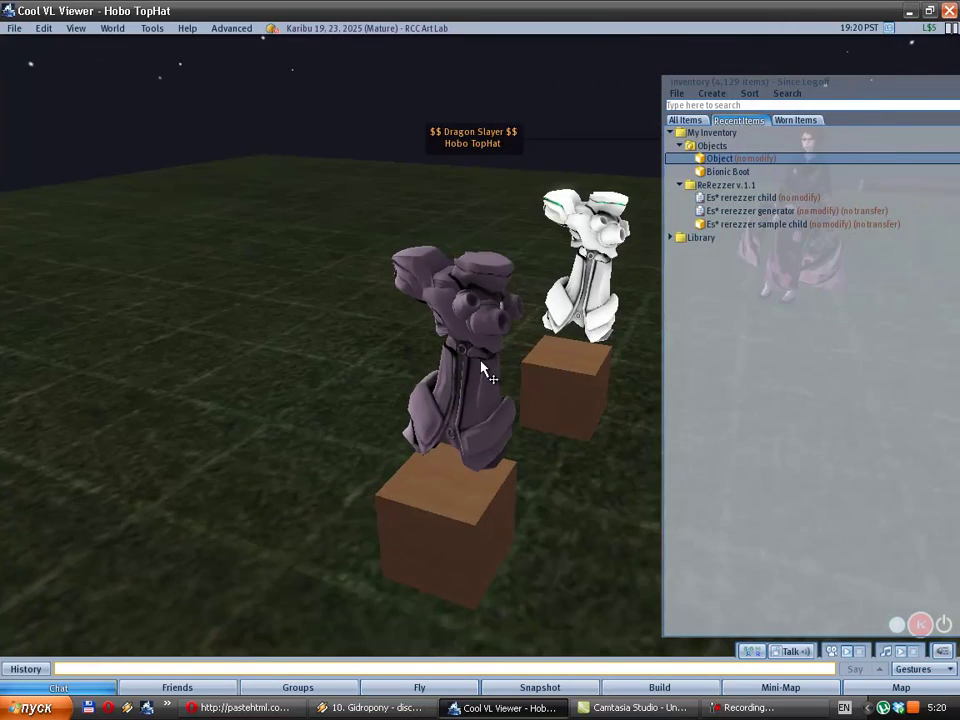
Select all prims of the rebuilt boot above the second box and link them into one object
{"action": "right_click", "coordinate": [490, 365]}
{"action": "left_click", "coordinate": [445, 345]}
{"action": "left_click_drag", "start_coordinate": [377, 354], "coordinate": [530, 490]}
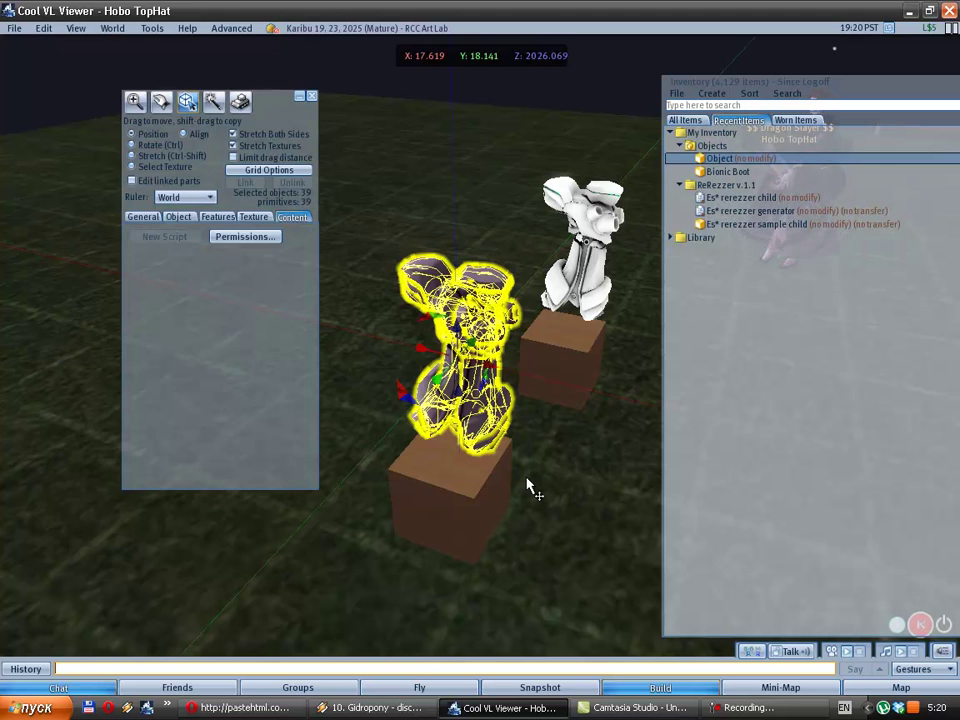
{"action": "key", "text": "ctrl"}
{"action": "key", "text": "ctrl+l"}
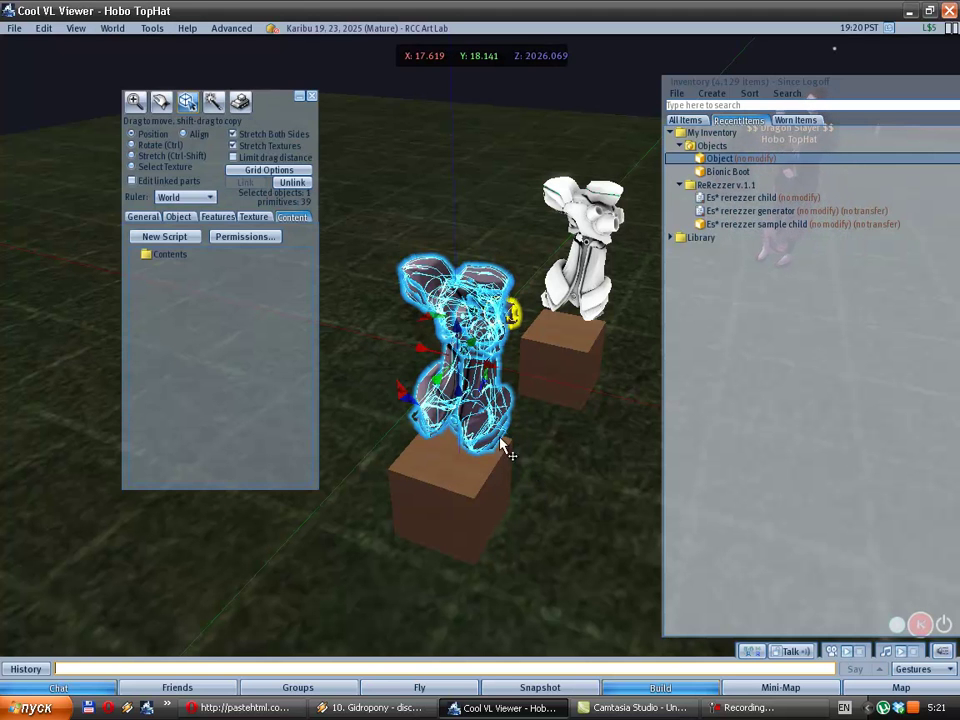
Check the linked boot's general properties, its individual lower parts with Edit linked parts, and its contents
{"action": "left_click", "coordinate": [145, 217]}
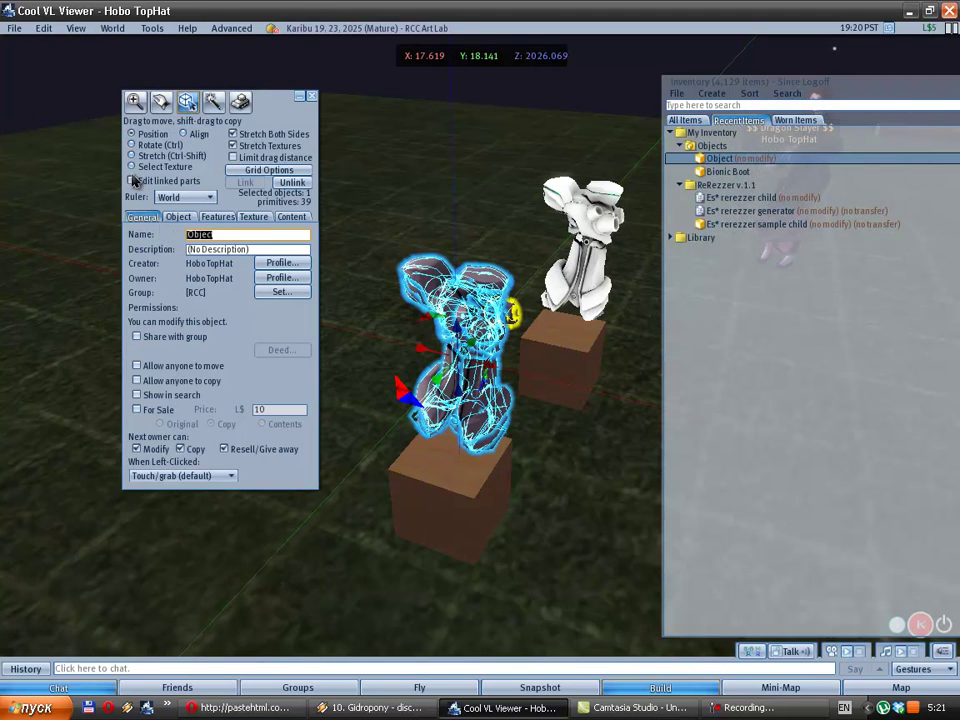
{"action": "left_click", "coordinate": [463, 397]}
{"action": "key", "text": "Return"}
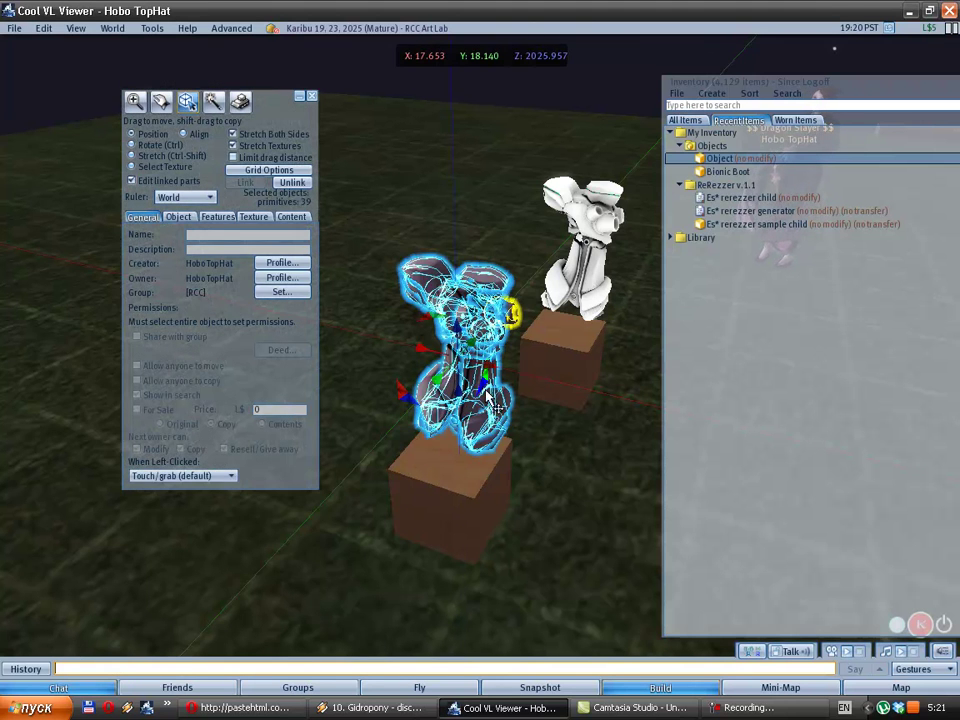
{"action": "left_click", "coordinate": [489, 428]}
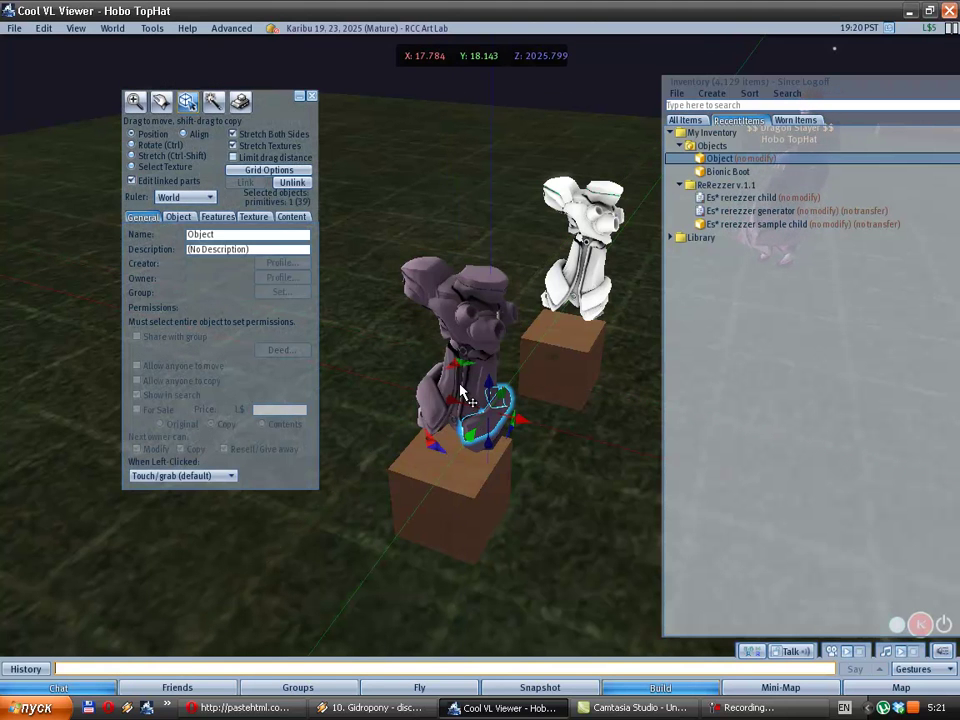
{"action": "left_click_drag", "start_coordinate": [437, 410], "coordinate": [388, 391]}
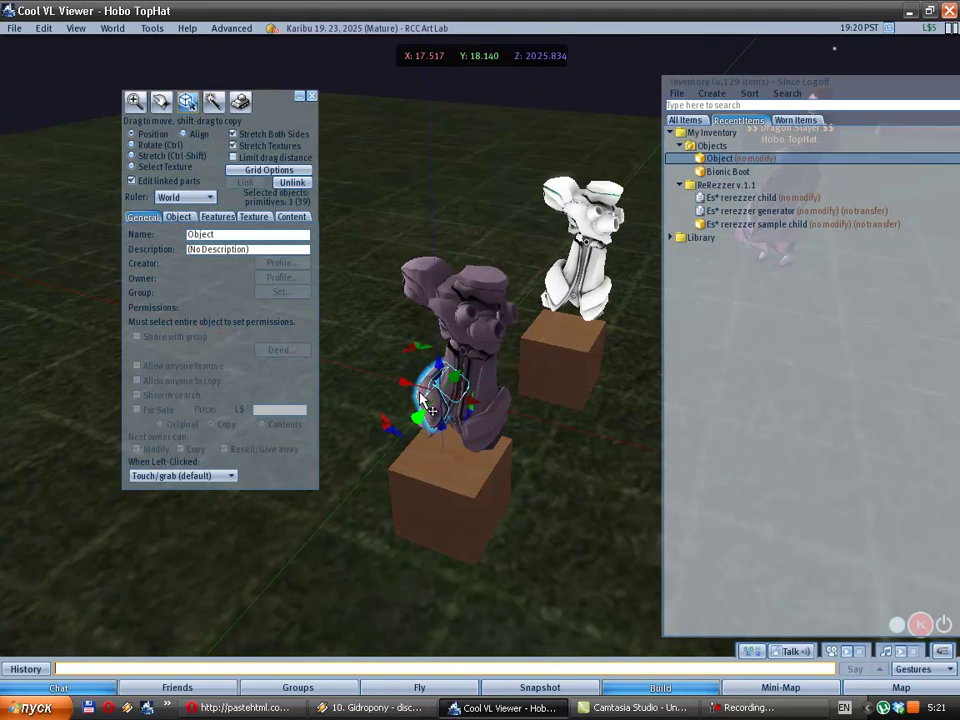
{"action": "left_click", "coordinate": [171, 184]}
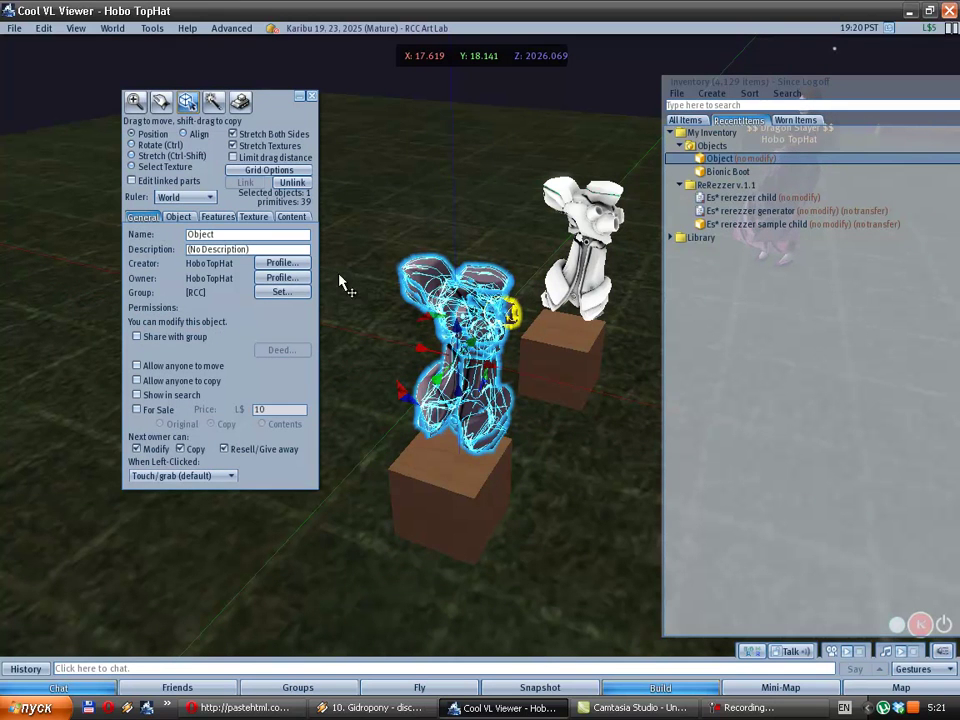
{"action": "left_click", "coordinate": [288, 217]}
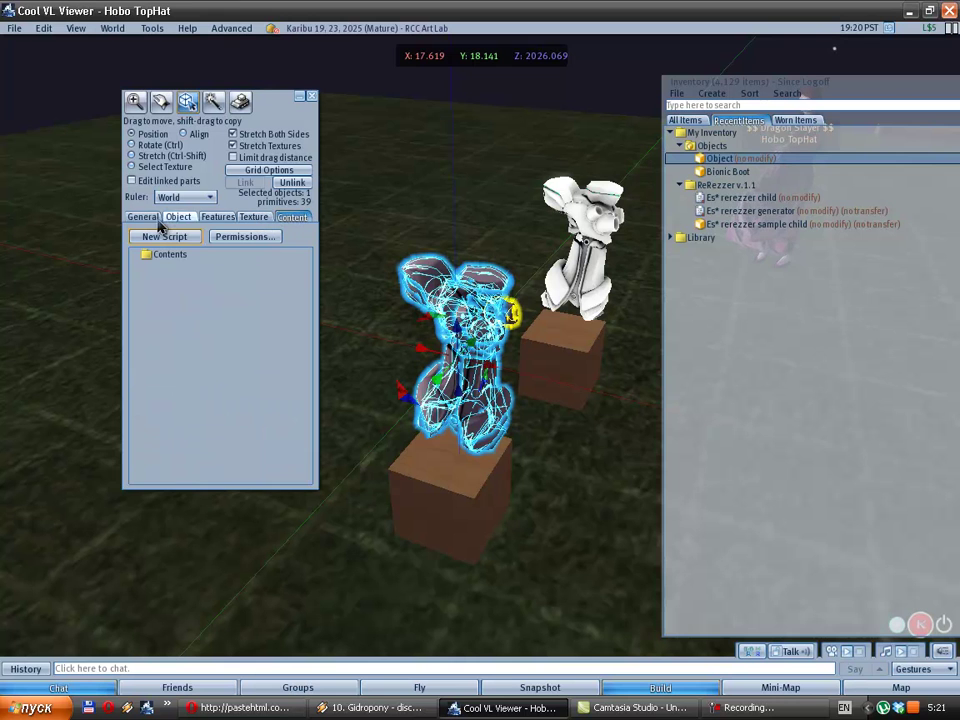
{"action": "left_click", "coordinate": [143, 217]}
Inspect the linked boot's prims for their owner and creator in an enlarged Inspect Objects list
{"action": "right_click", "coordinate": [460, 320]}
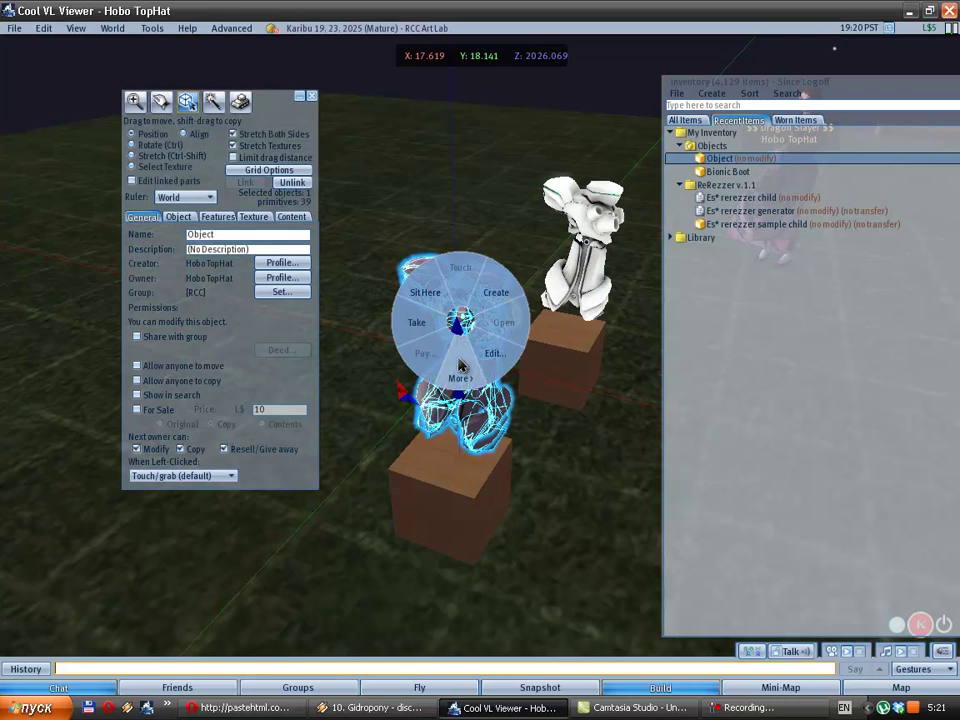
{"action": "left_click", "coordinate": [460, 376]}
{"action": "left_click", "coordinate": [420, 365]}
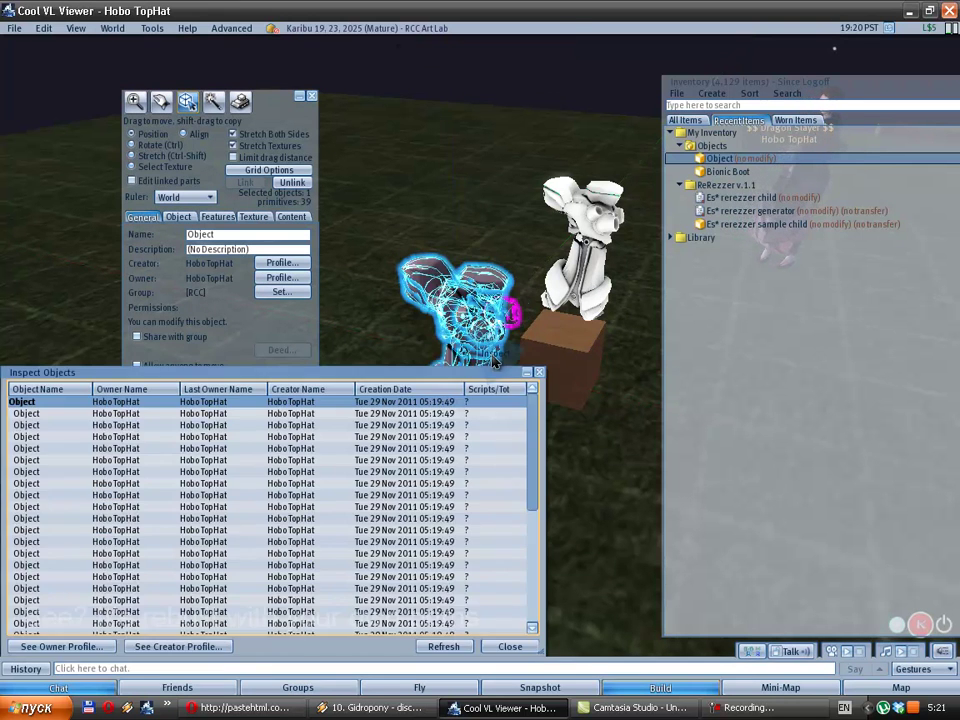
{"action": "left_click_drag", "start_coordinate": [410, 381], "coordinate": [510, 246]}
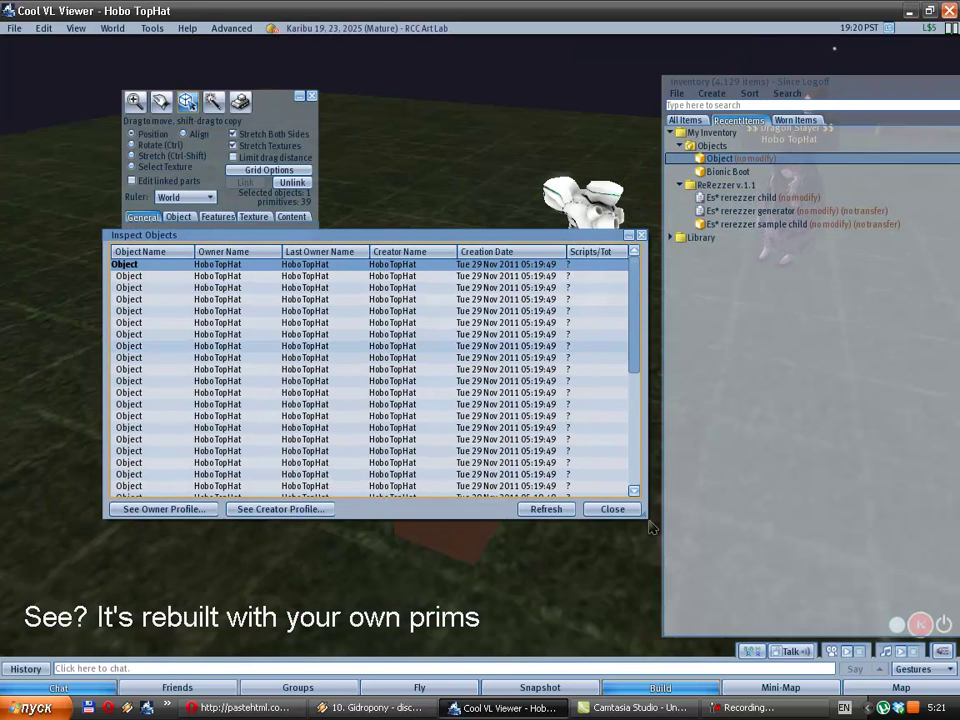
{"action": "left_click_drag", "start_coordinate": [640, 525], "coordinate": [586, 595]}
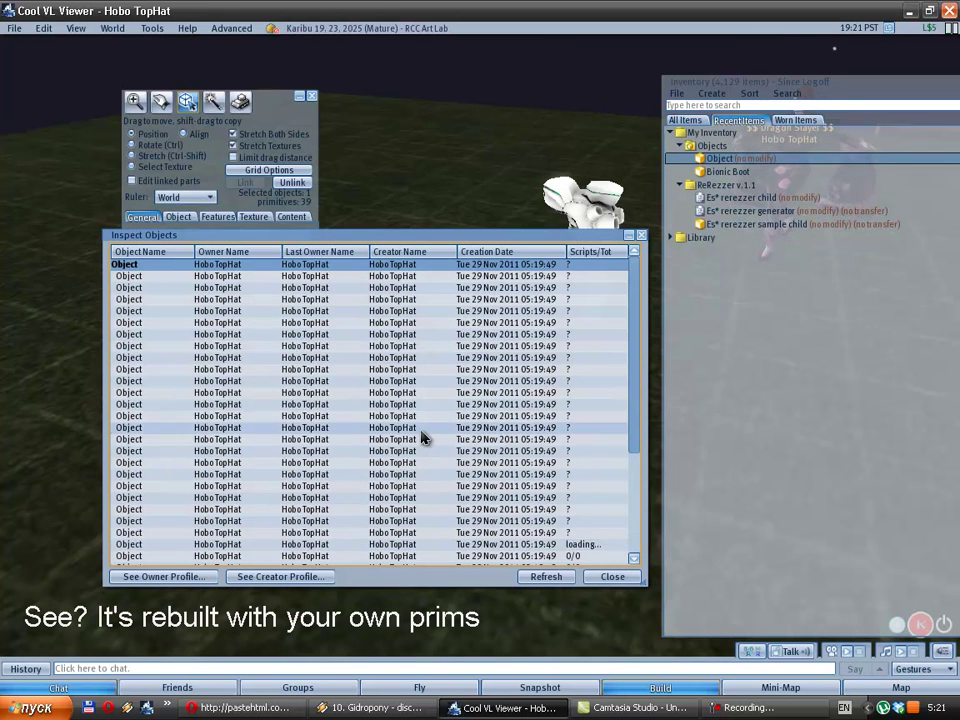
{"action": "left_click", "coordinate": [306, 430]}
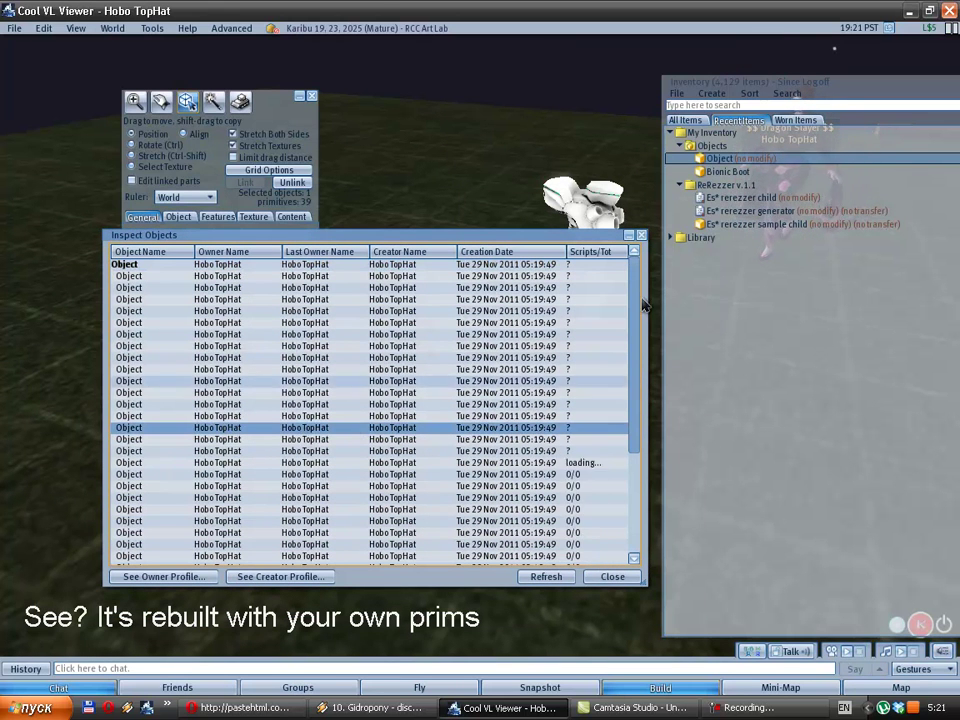
{"action": "key", "text": "ctrl+w"}
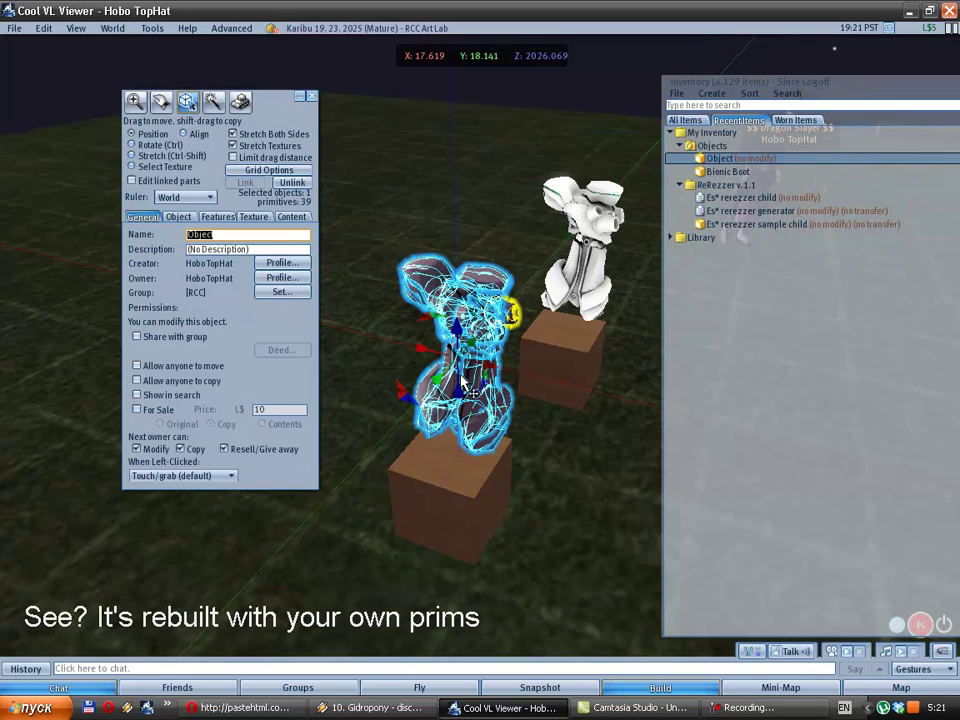
Move the scripted box out from under the rebuilt boot along the Y axis to about Y 17.28
{"action": "key", "text": "ctrl+b"}
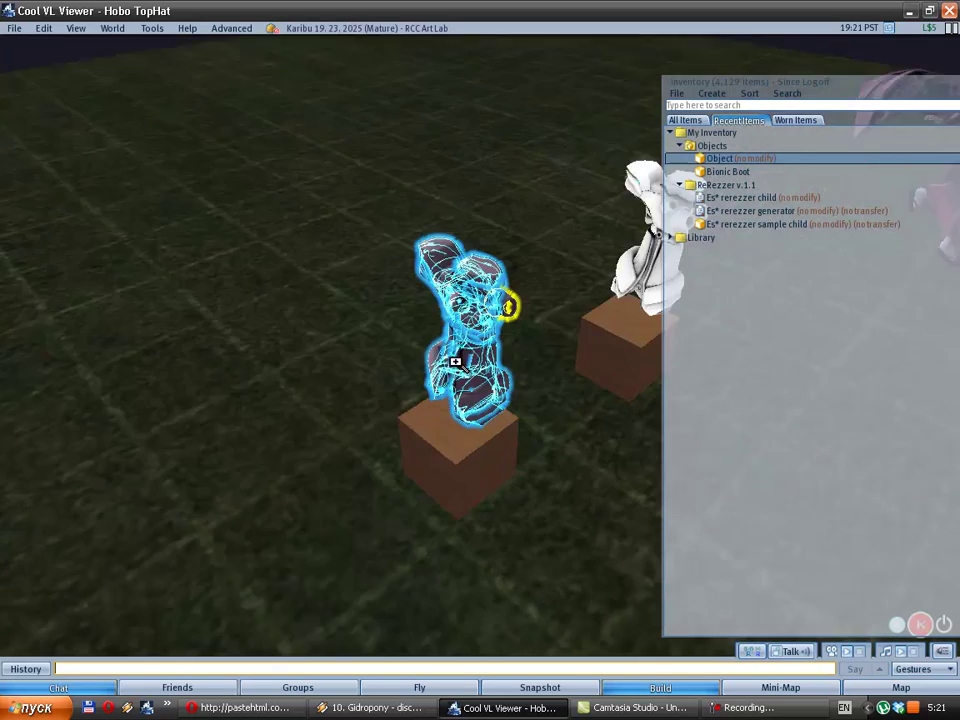
{"action": "key", "text": "ctrl+b"}
{"action": "left_click", "coordinate": [440, 410]}
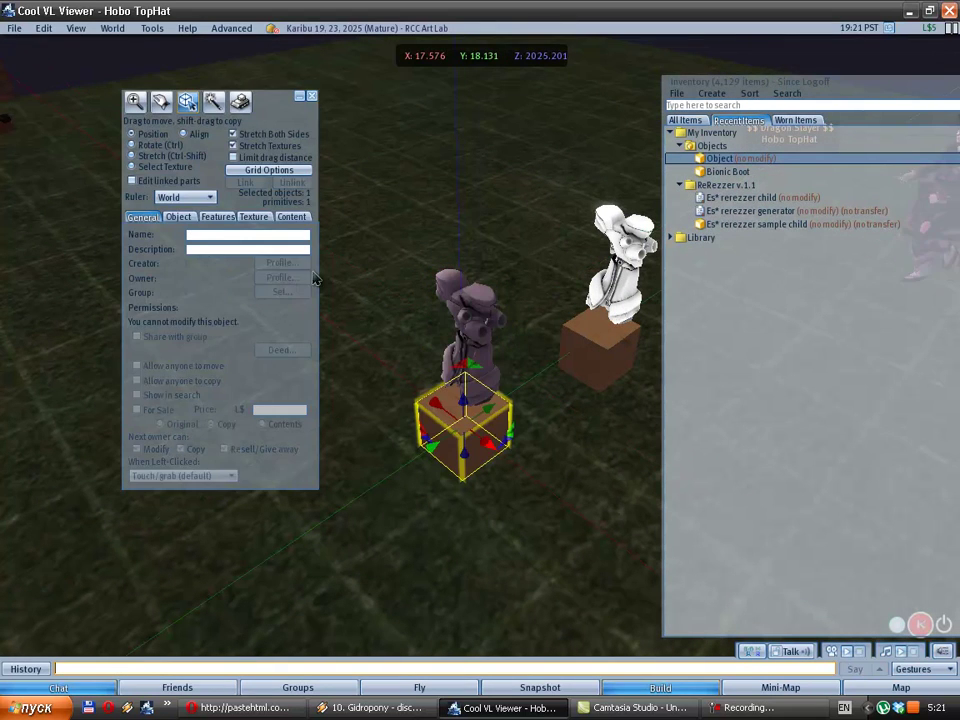
{"action": "left_click", "coordinate": [293, 216]}
{"action": "left_click_drag", "start_coordinate": [492, 427], "coordinate": [398, 488]}
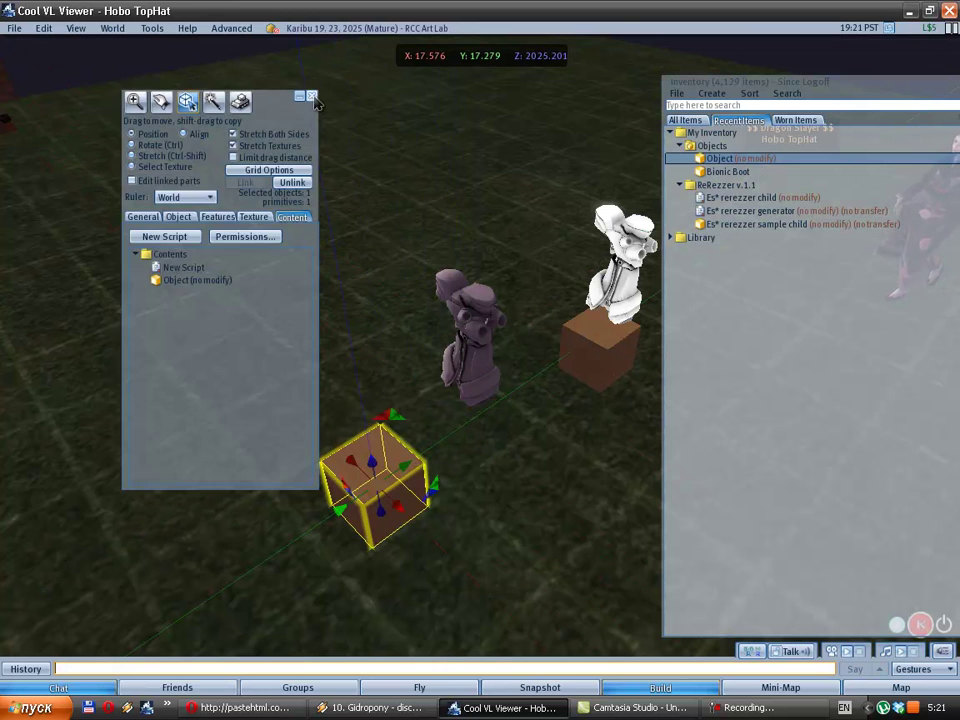
Close the build window and touch the moved box to rez a second copy of the boot
{"action": "left_click", "coordinate": [311, 96]}
{"action": "left_click", "coordinate": [388, 471]}
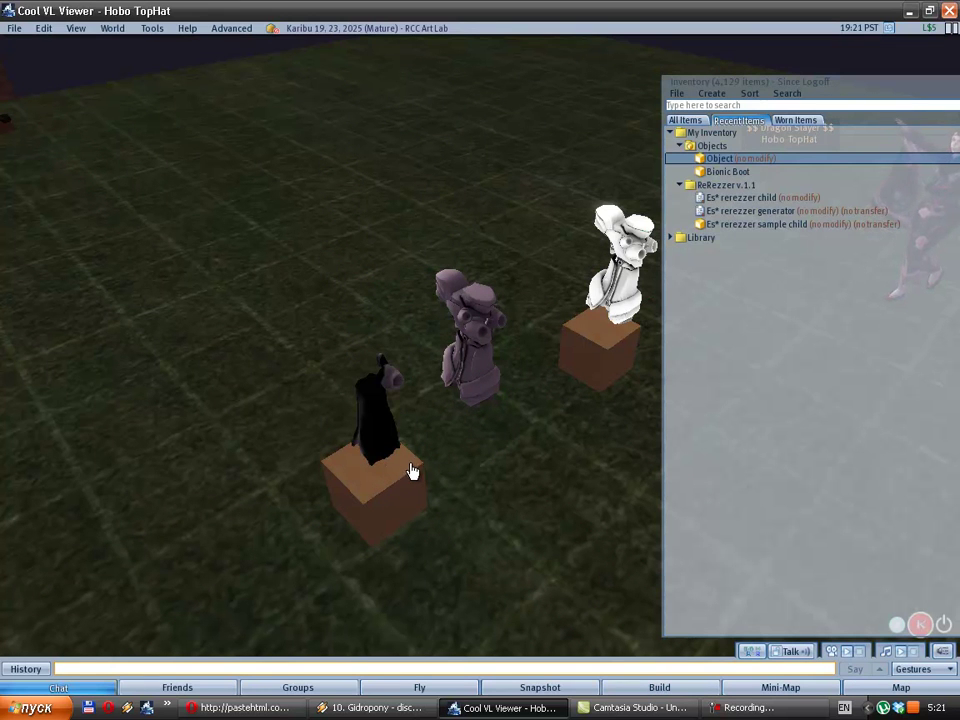
{"action": "scroll", "coordinate": [420, 465], "scroll_direction": "up", "scroll_amount": 2}
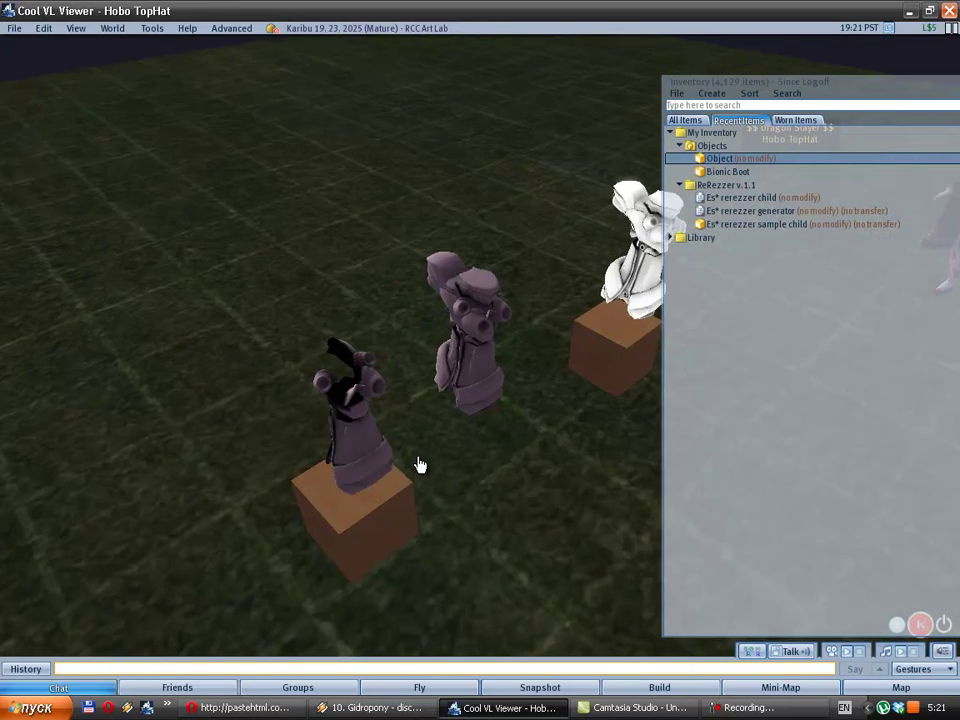
{"action": "scroll", "coordinate": [420, 465], "scroll_direction": "up", "scroll_amount": 2}
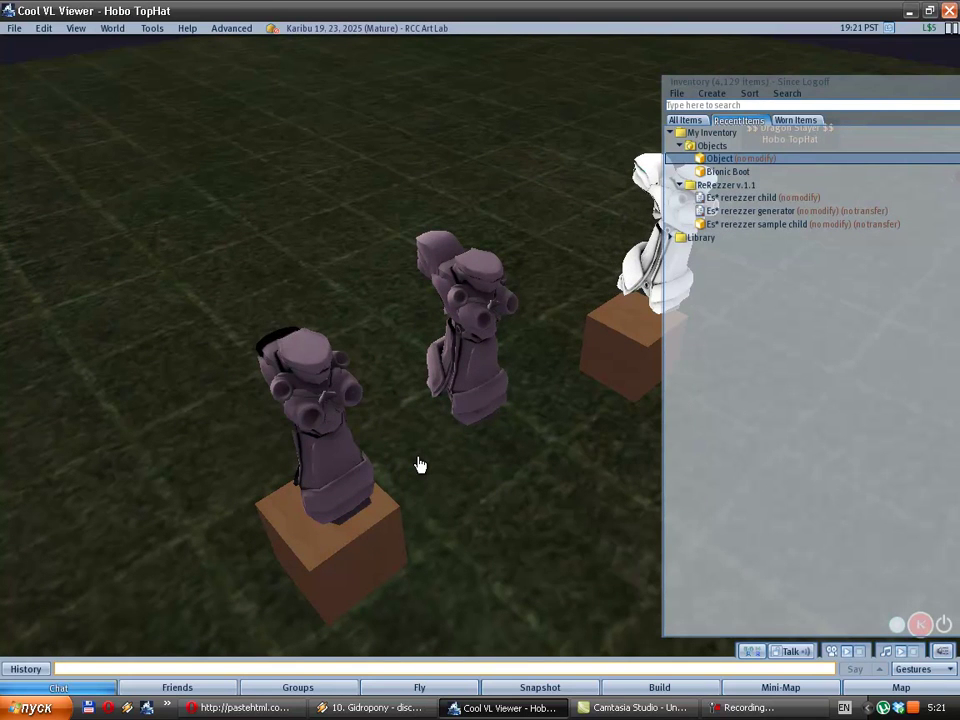
{"action": "scroll", "coordinate": [420, 465], "scroll_direction": "down", "scroll_amount": 2}
Open a prim of the second boot copy for editing, check its general properties, and select both rebuilt boots
{"action": "right_click", "coordinate": [361, 452]}
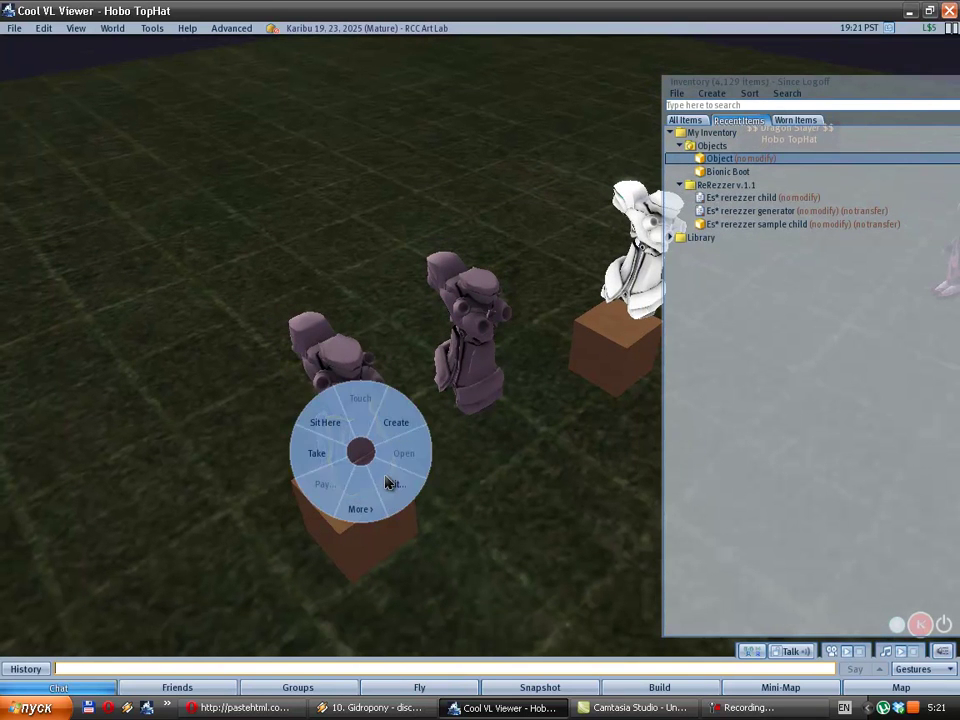
{"action": "left_click", "coordinate": [390, 483]}
{"action": "left_click", "coordinate": [143, 218]}
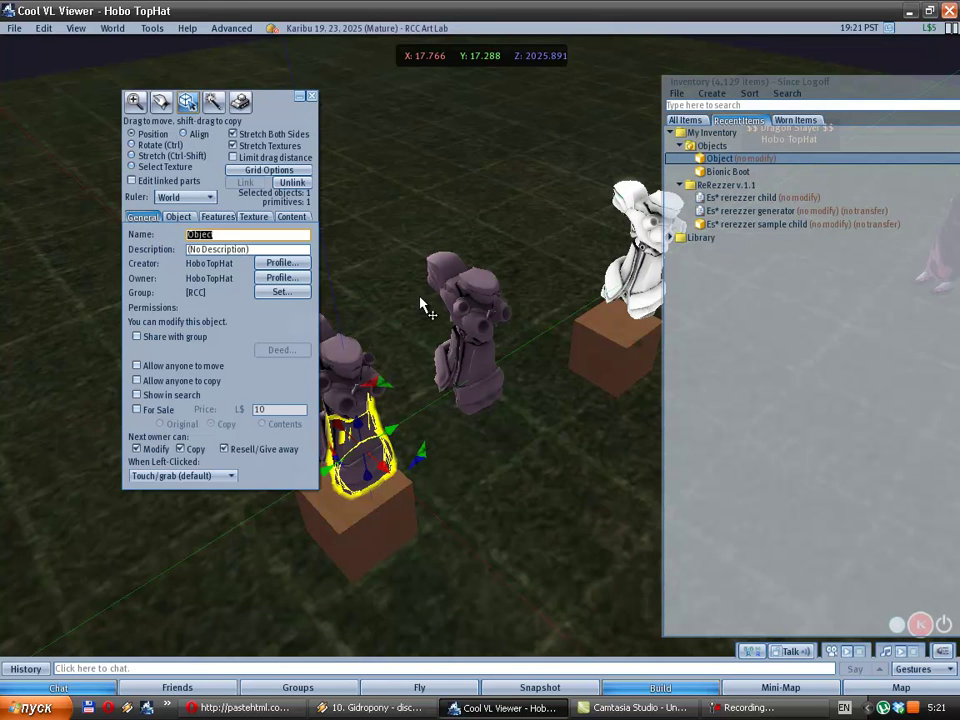
{"action": "scroll", "coordinate": [375, 311], "scroll_direction": "down", "scroll_amount": 3}
{"action": "left_click_drag", "start_coordinate": [360, 304], "coordinate": [514, 444]}
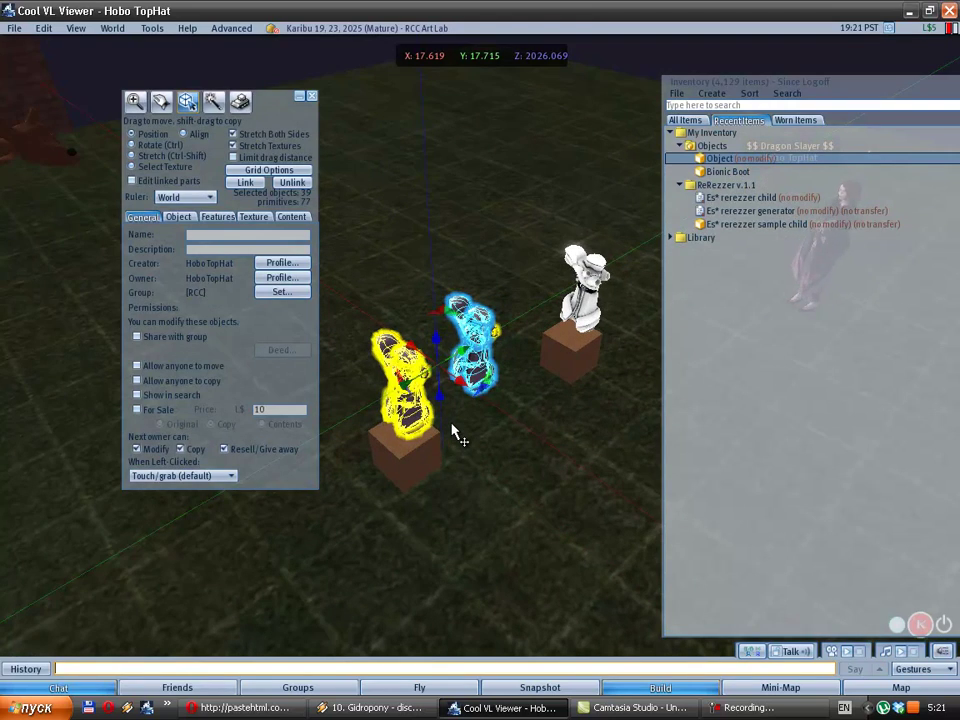